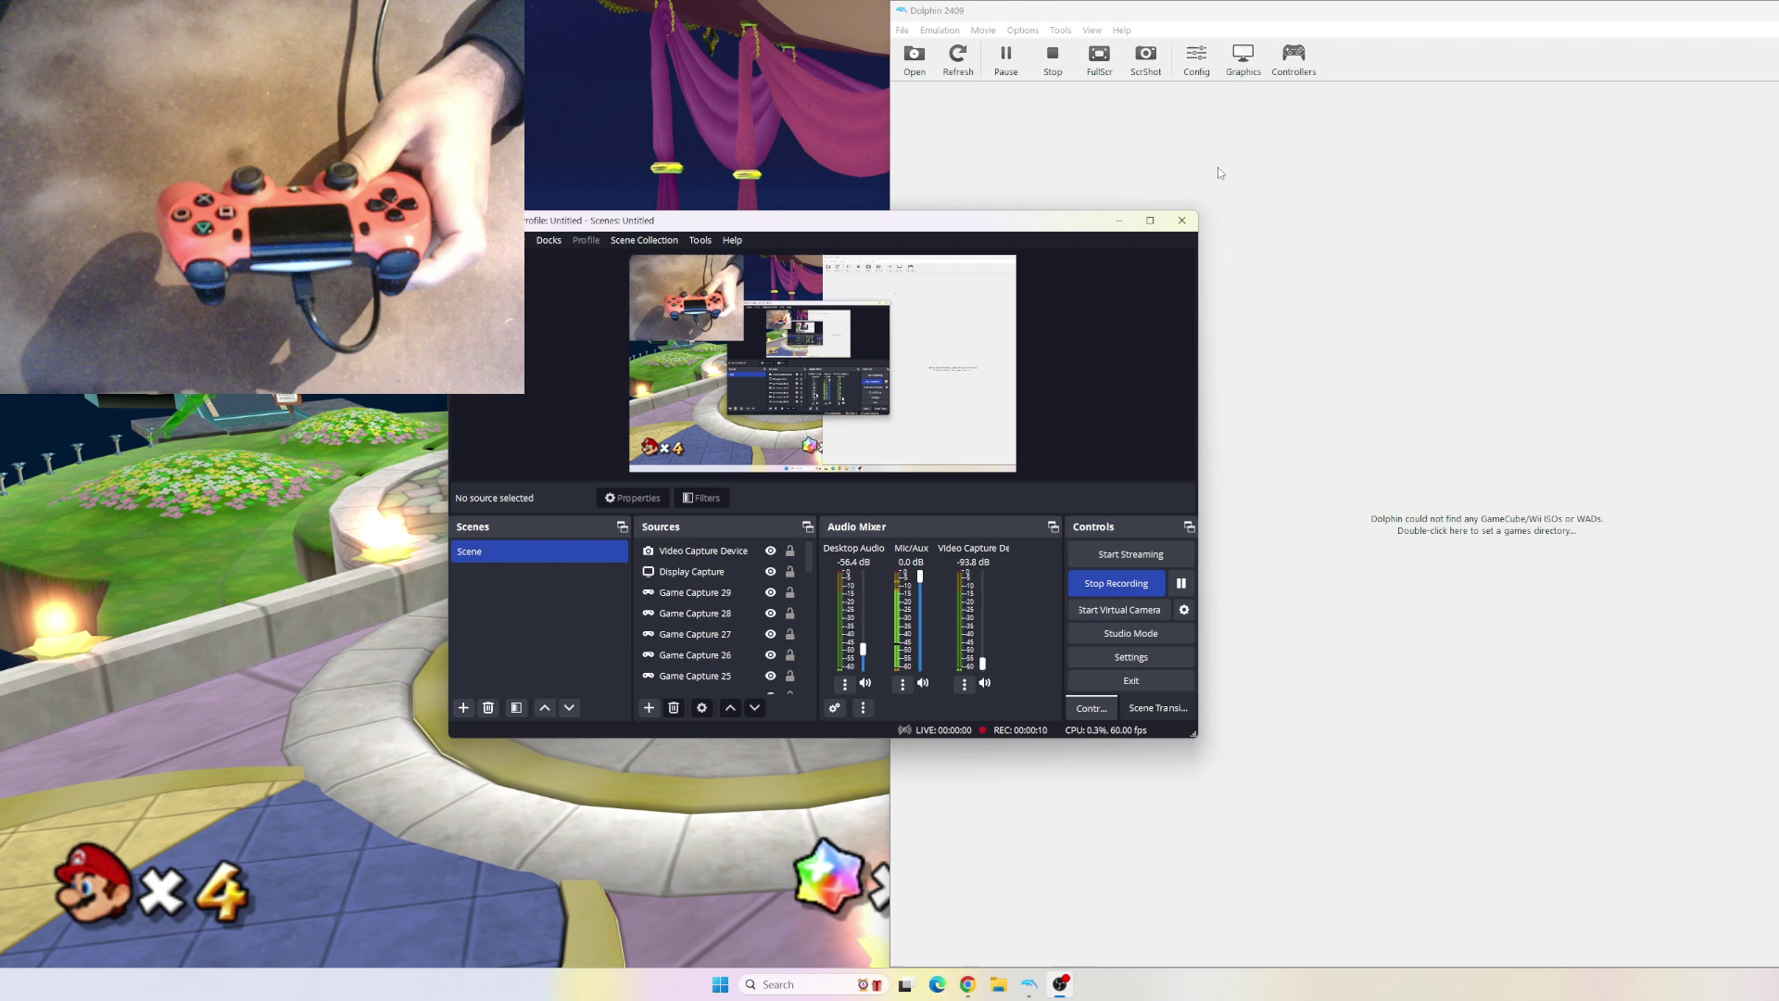
- Set Wii Remote 1 to Emulated Wii Remote in the controller settings and open its configuration
click(1407, 291)
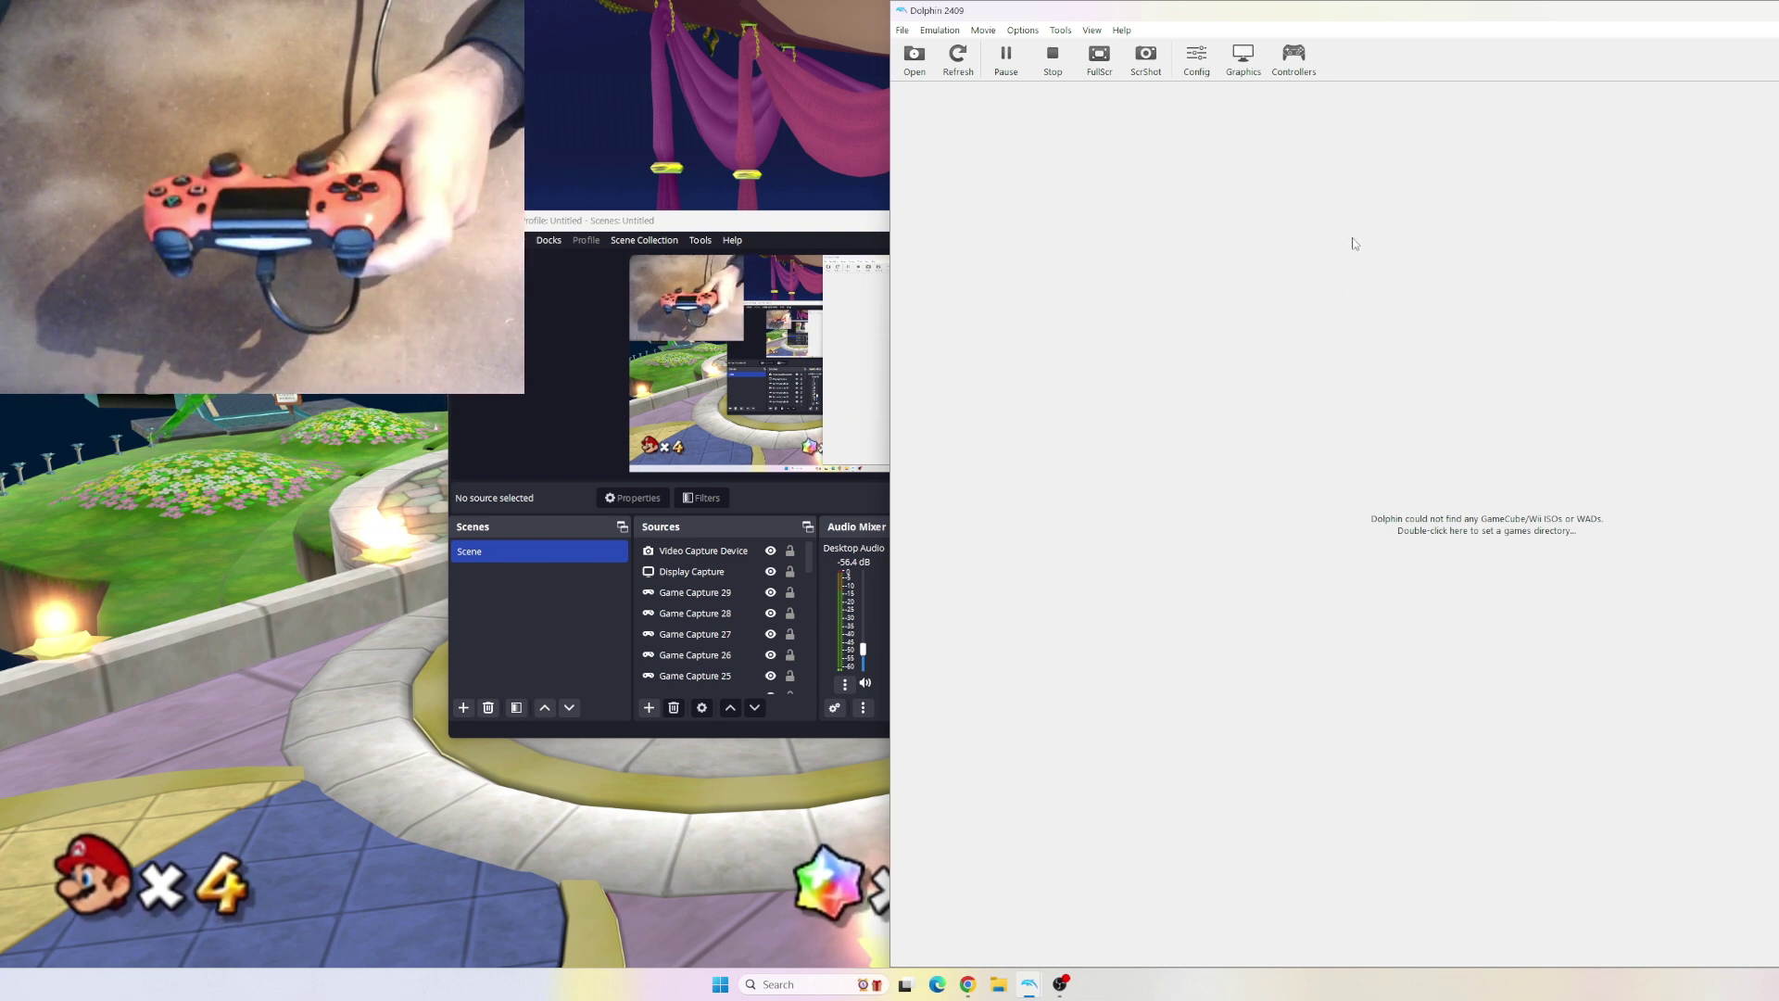
click(1307, 74)
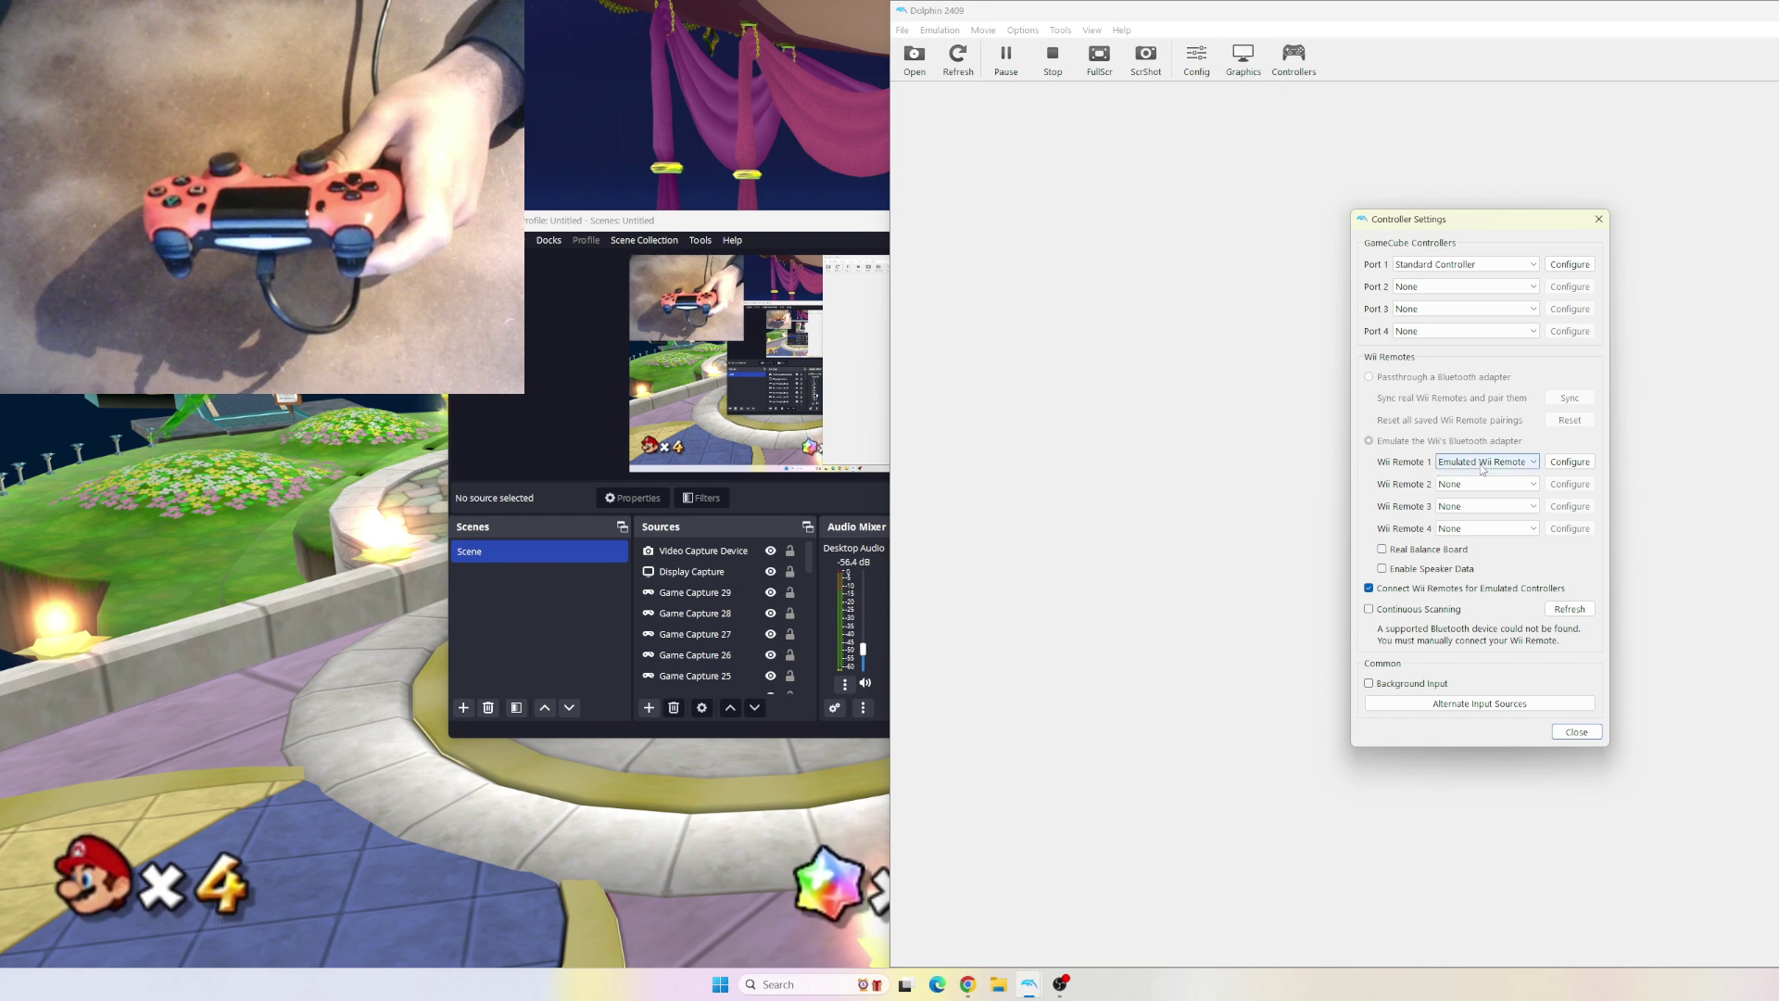
click(1482, 466)
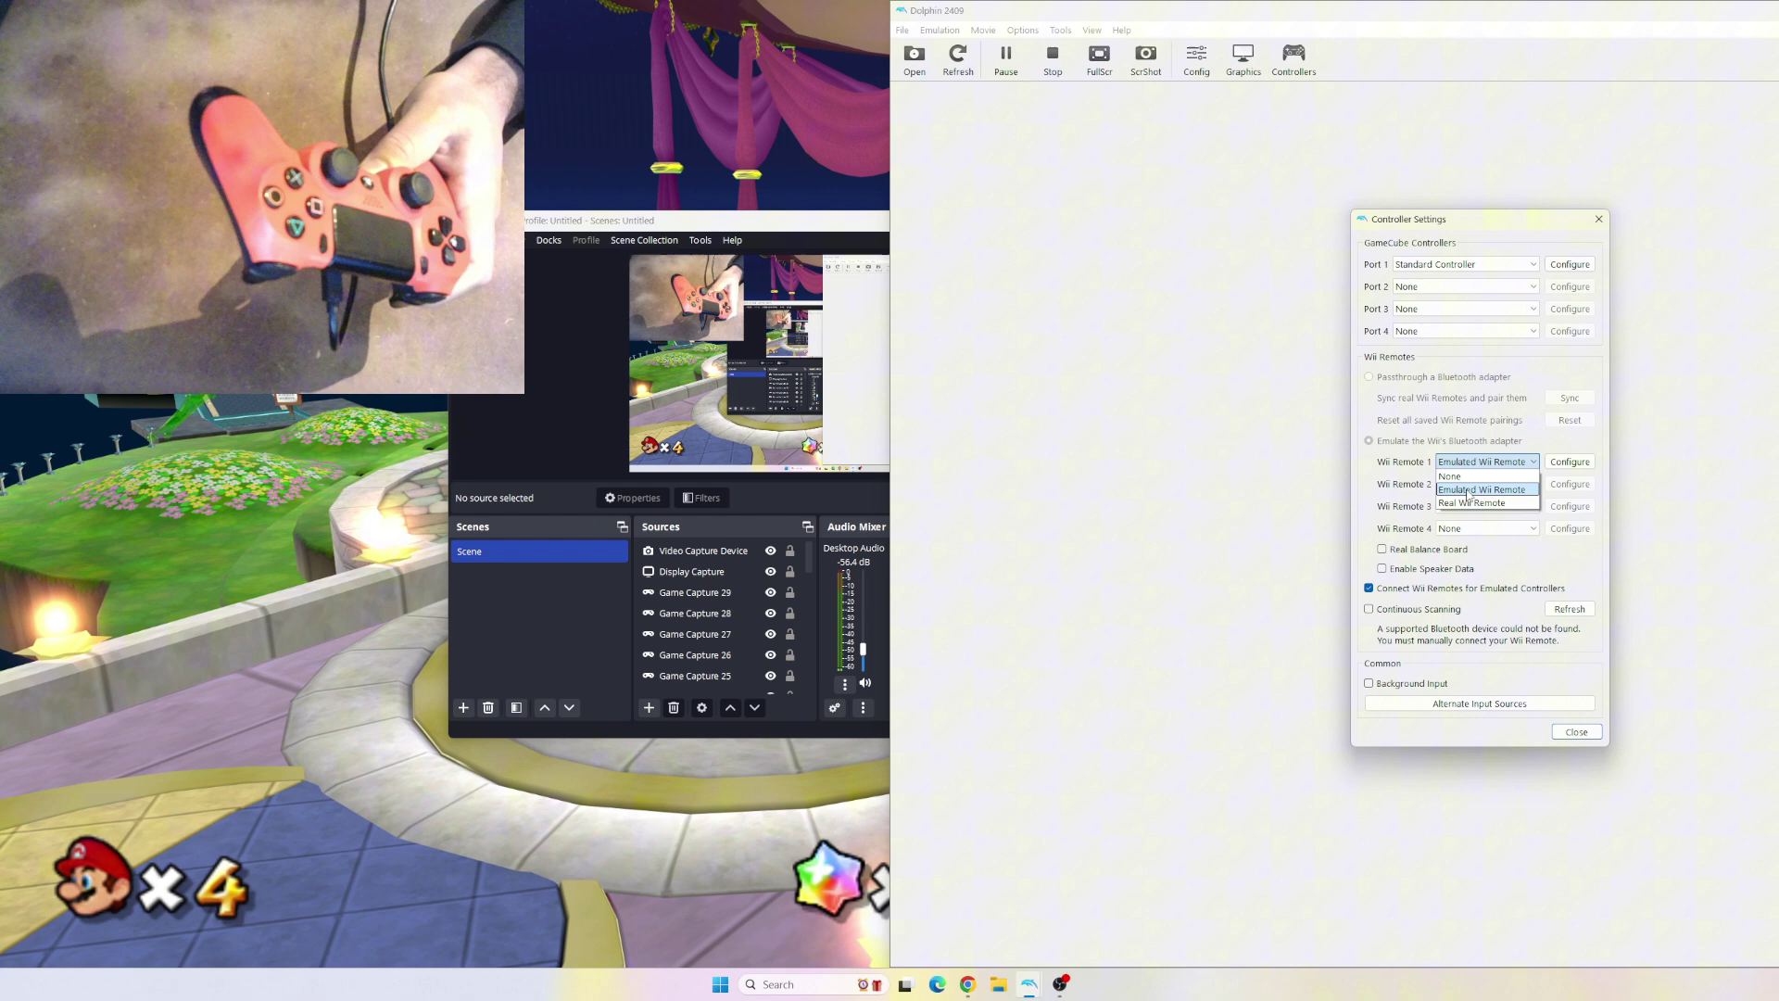
click(1469, 492)
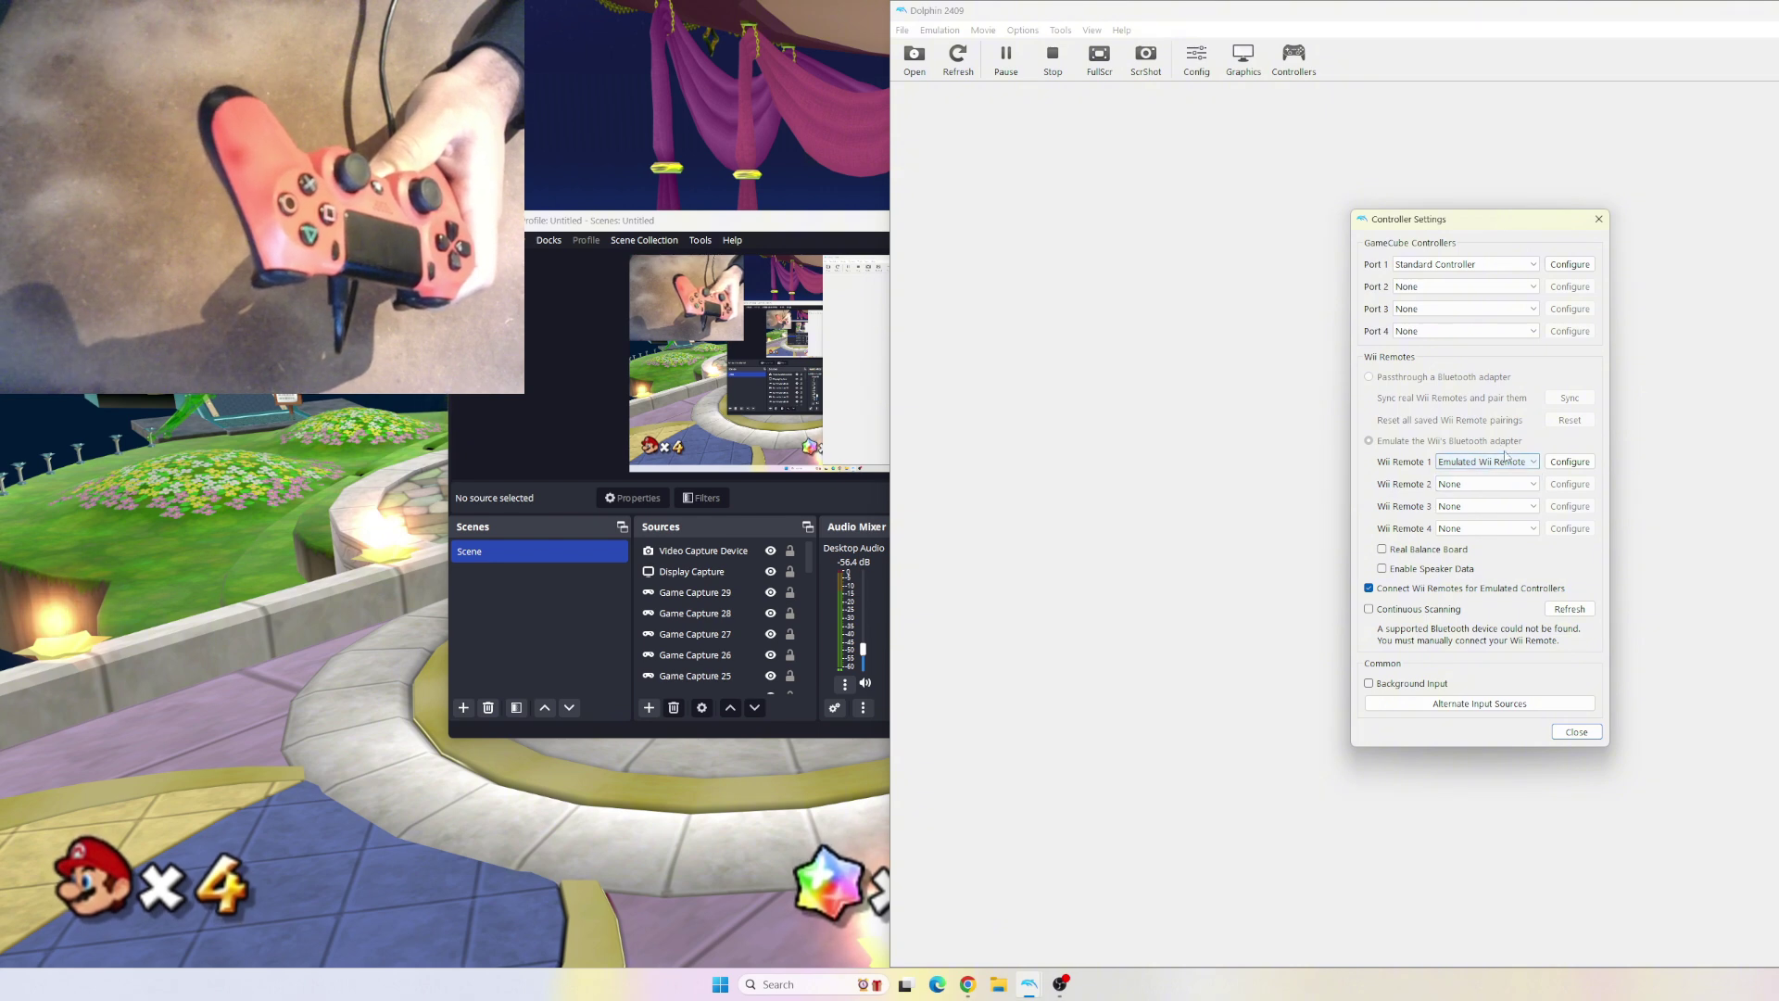
click(1568, 462)
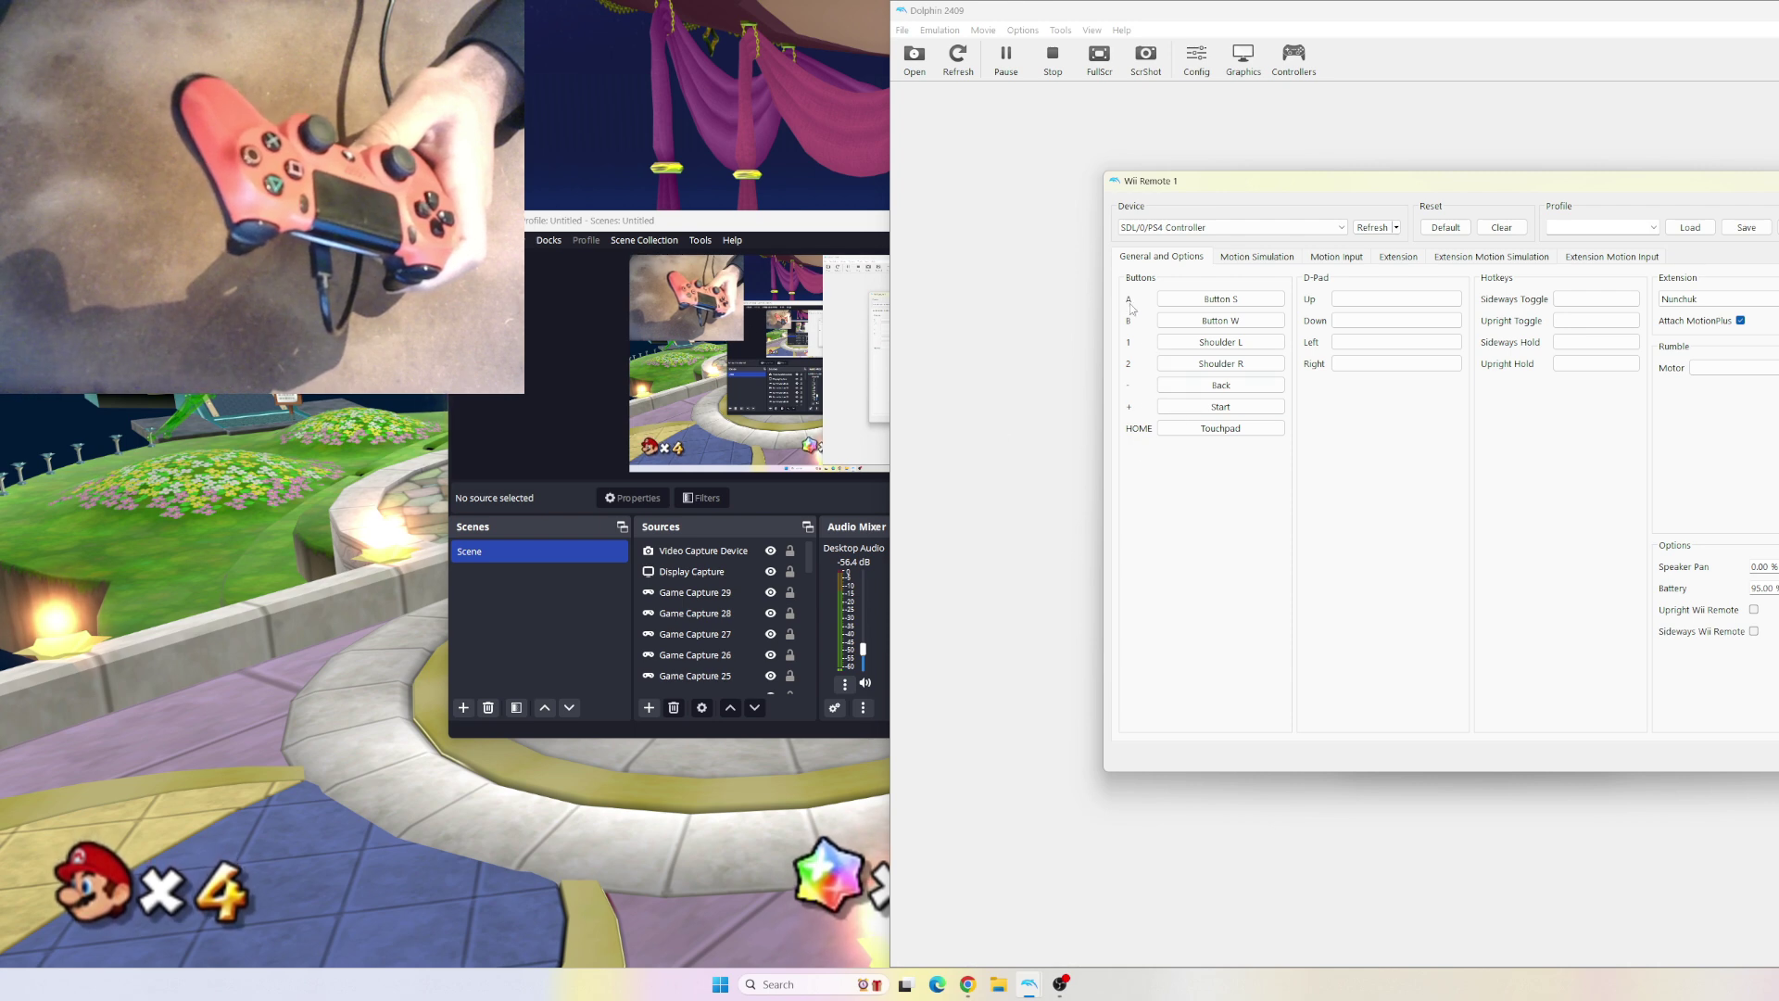
- Map Wii Remote buttons A, B, 1, 2, -, + and HOME to Button S, Button W, Shoulder L, Shoulder R, Back, Start and Touchpad
click(1177, 301)
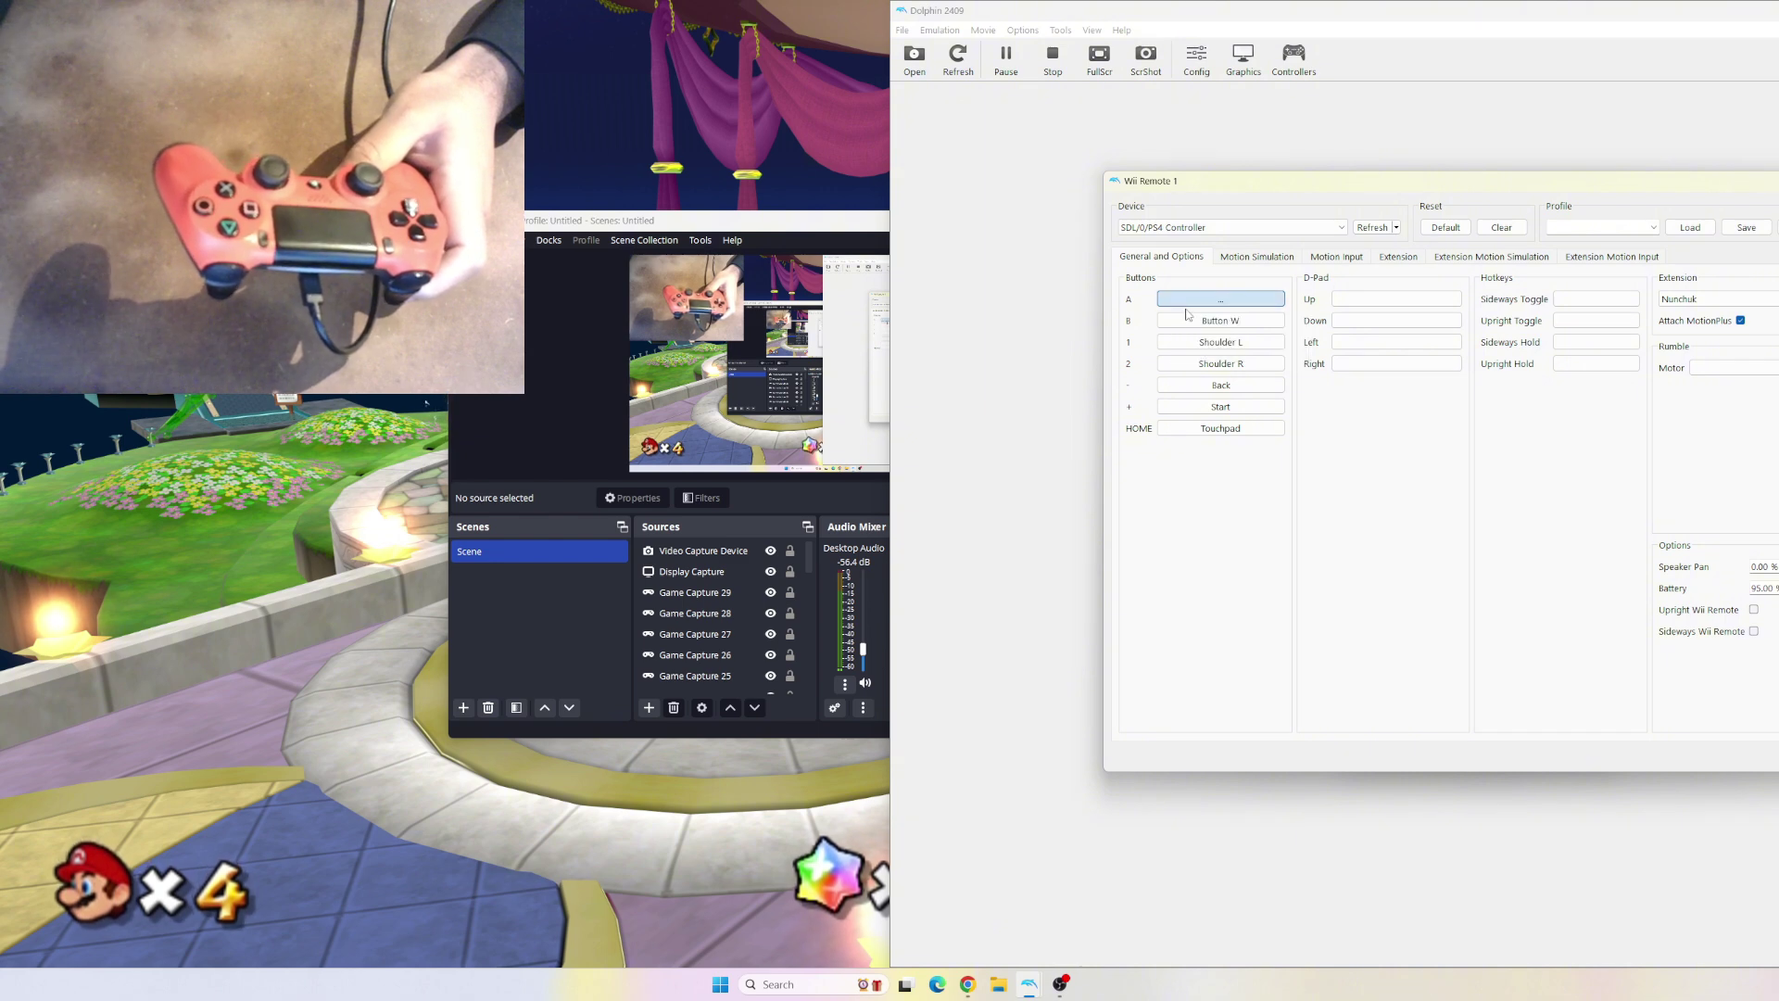
click(1194, 322)
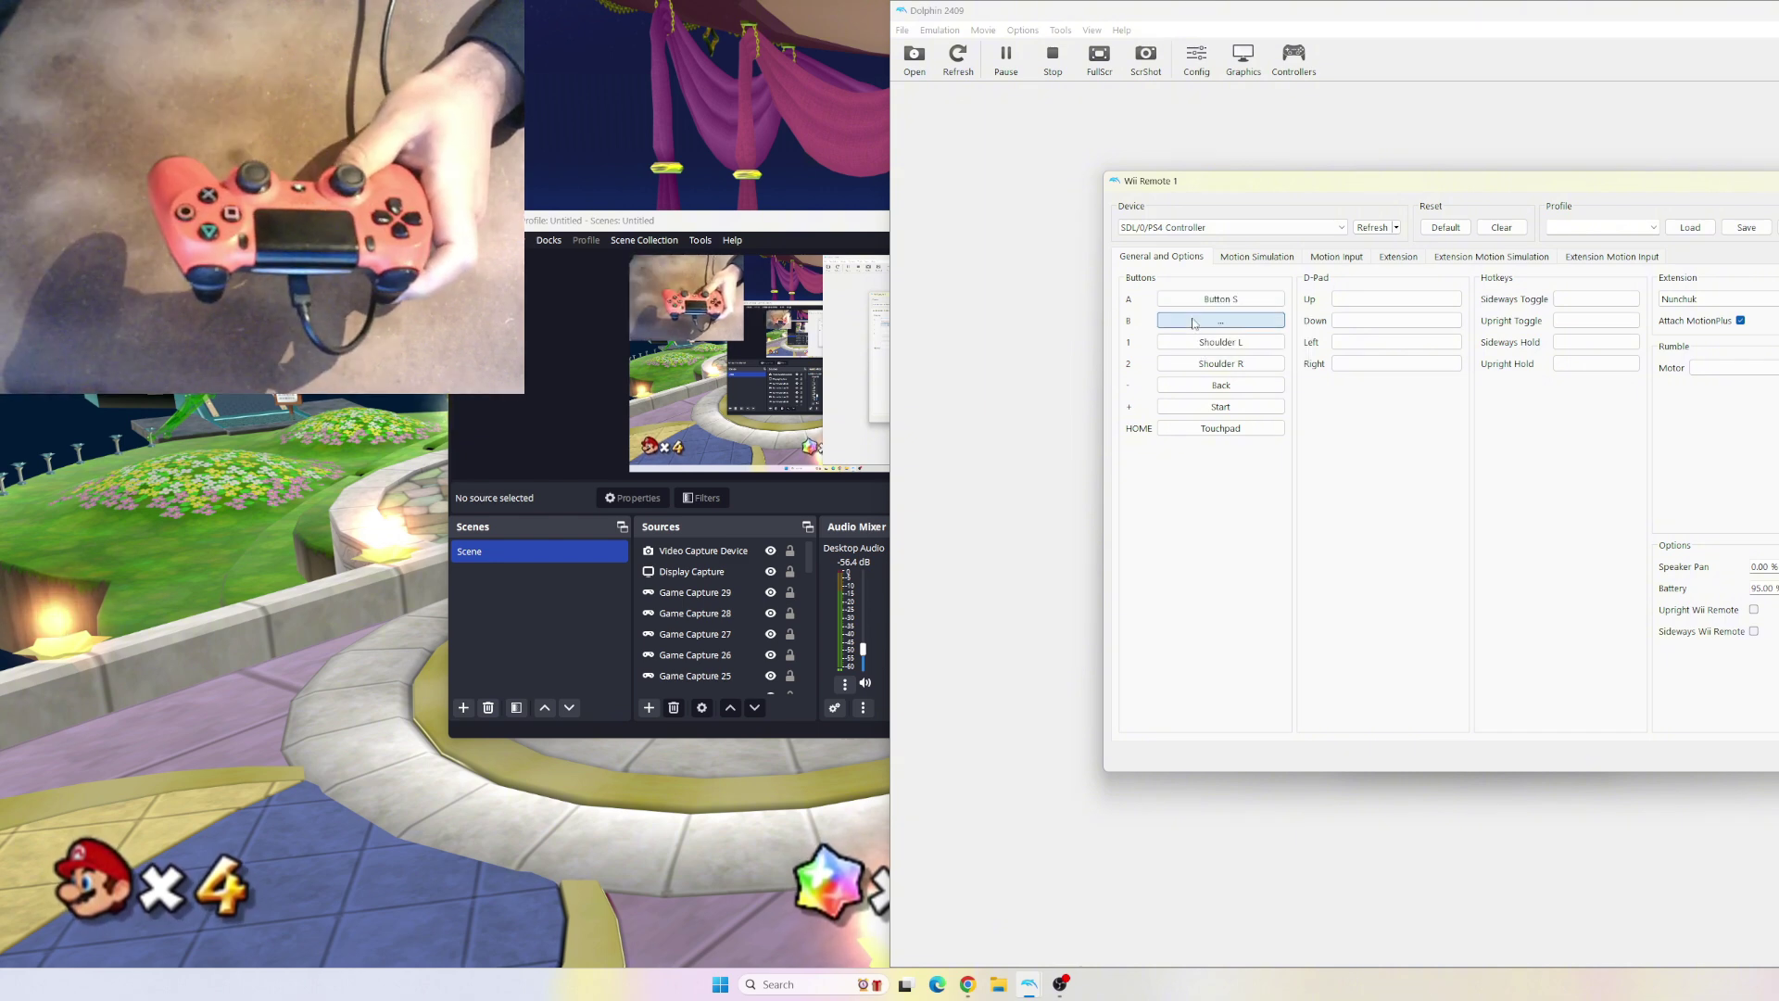
click(1202, 346)
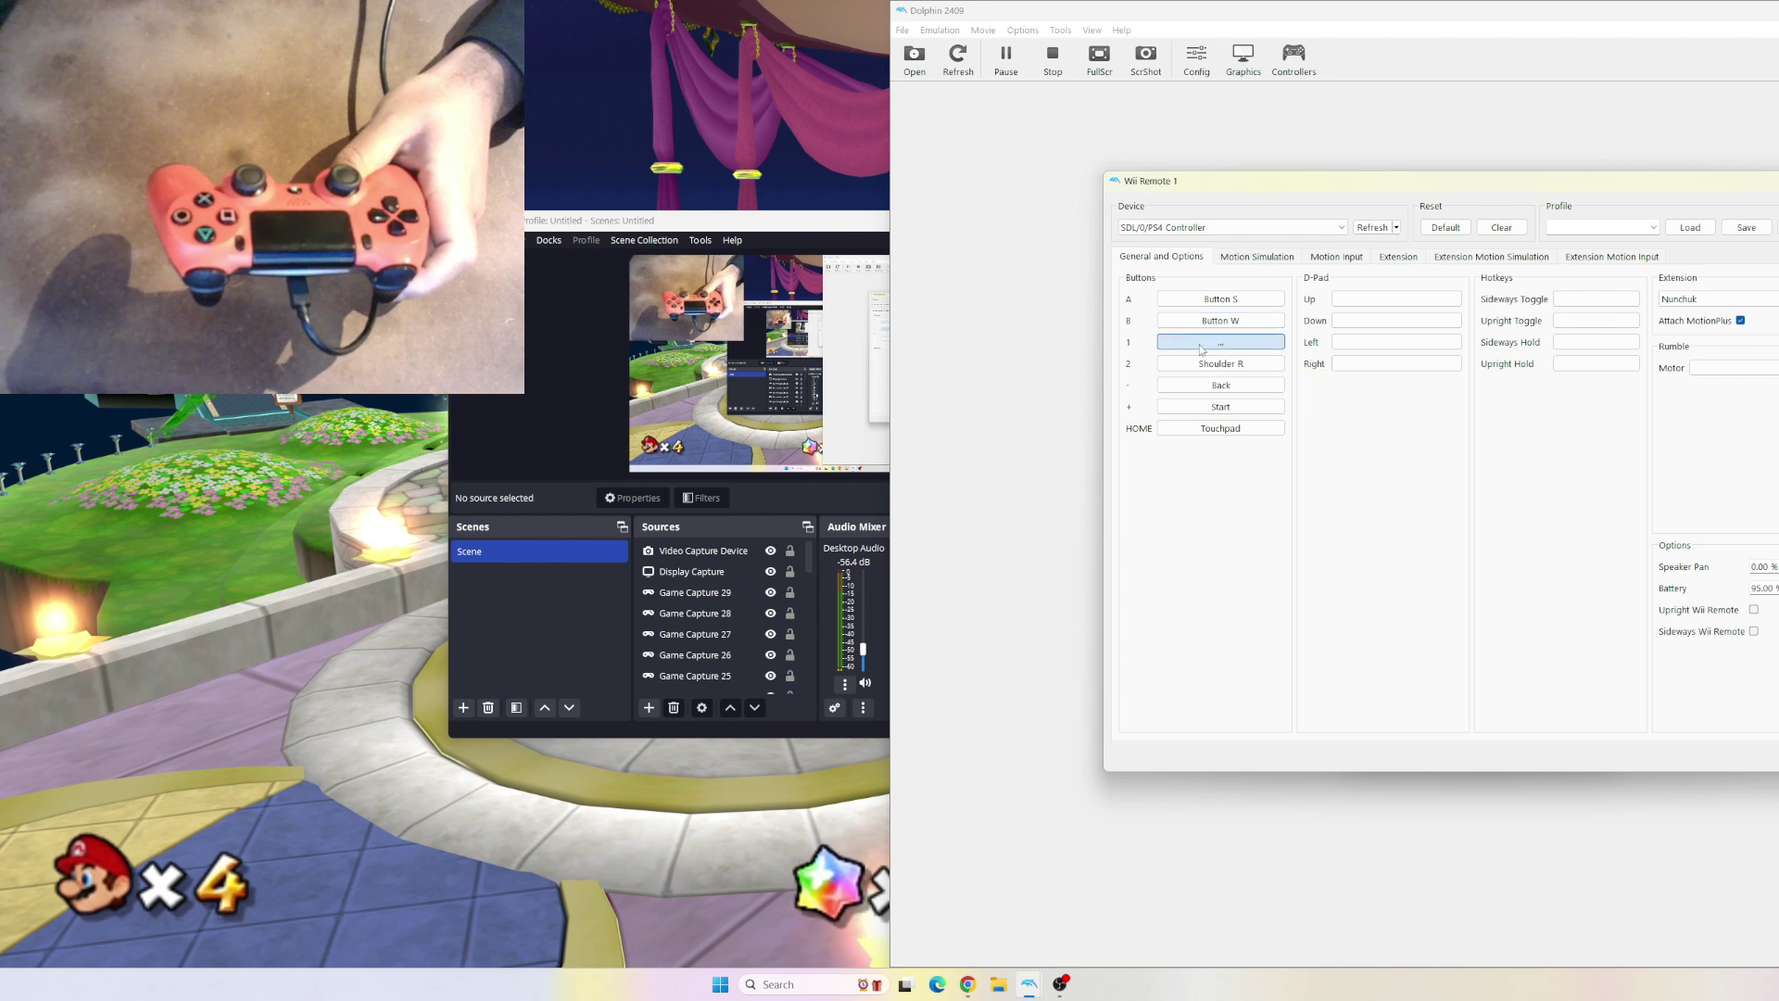
click(1250, 364)
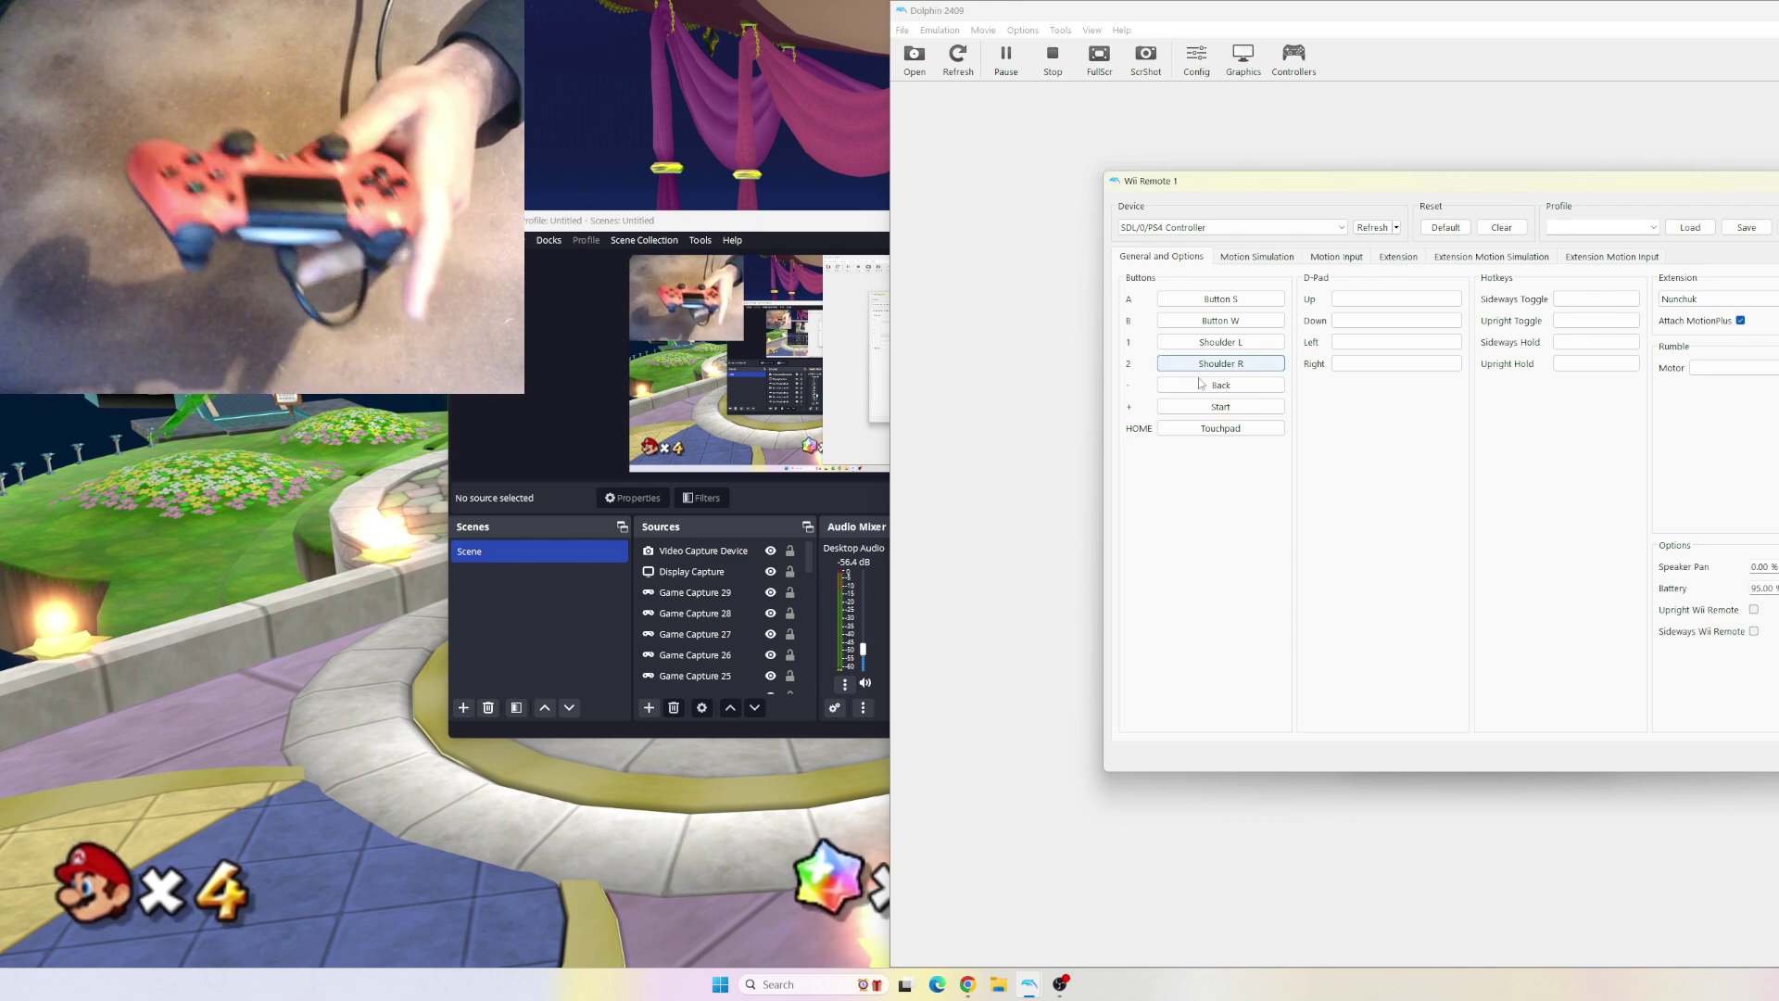
click(1247, 389)
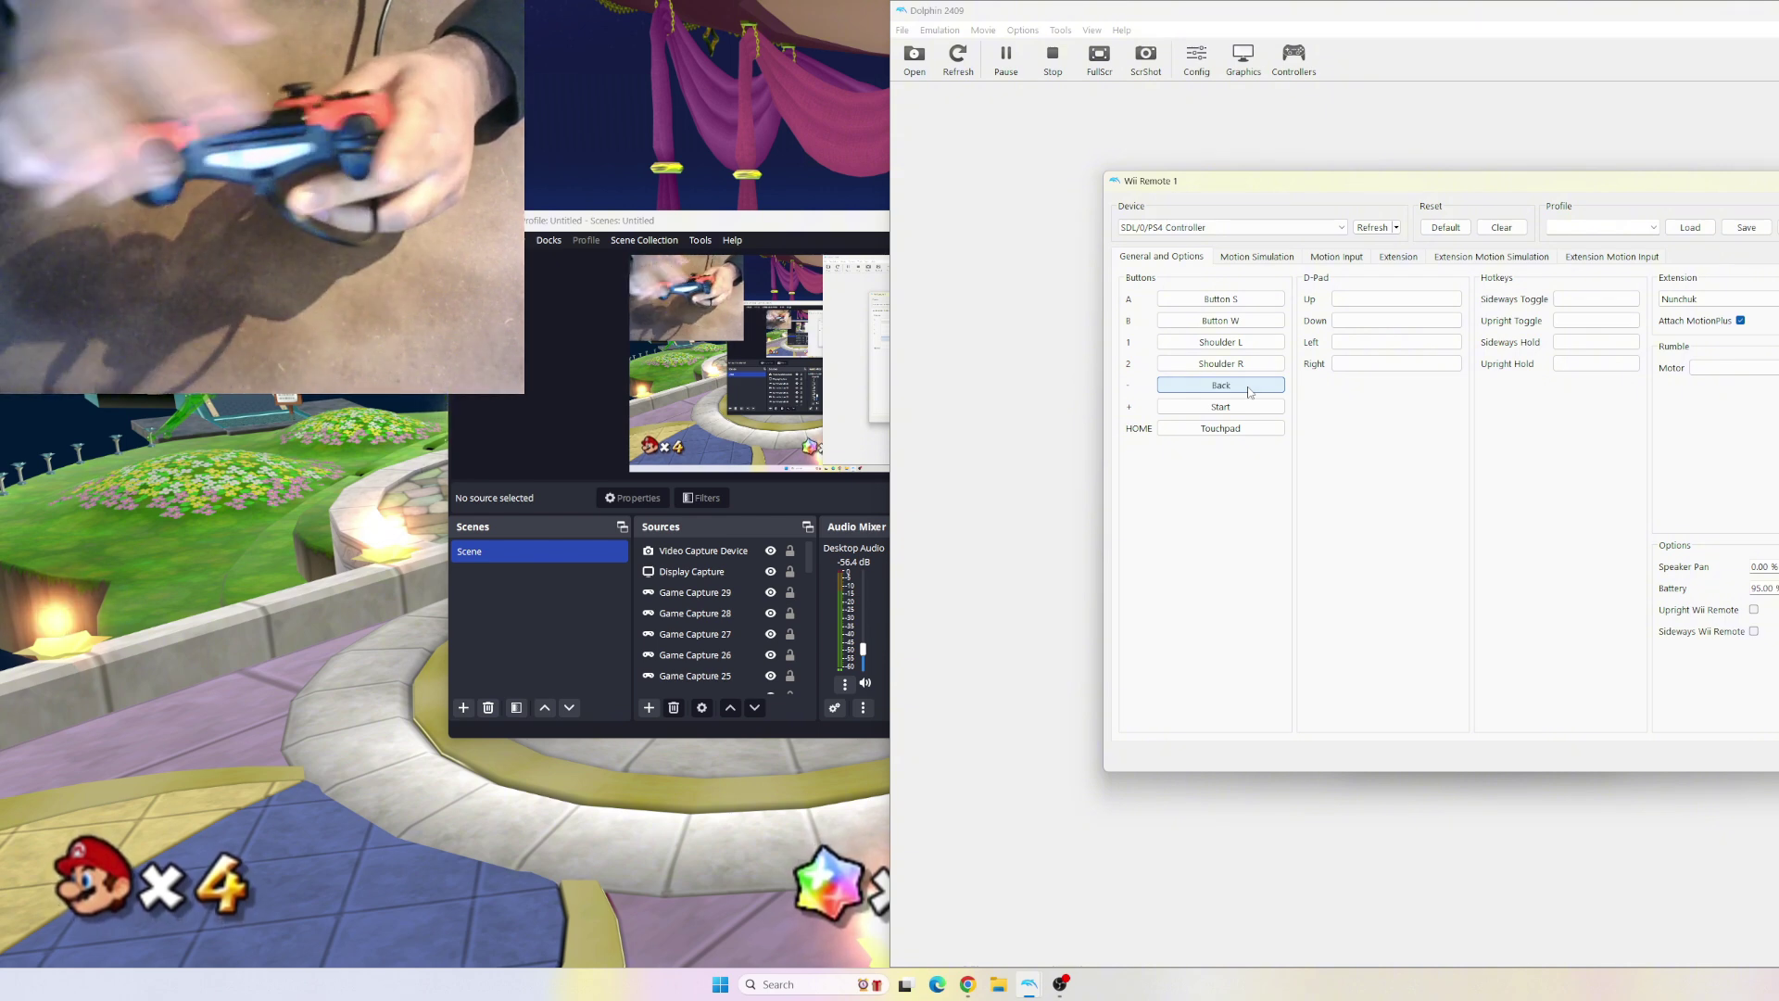
click(1228, 408)
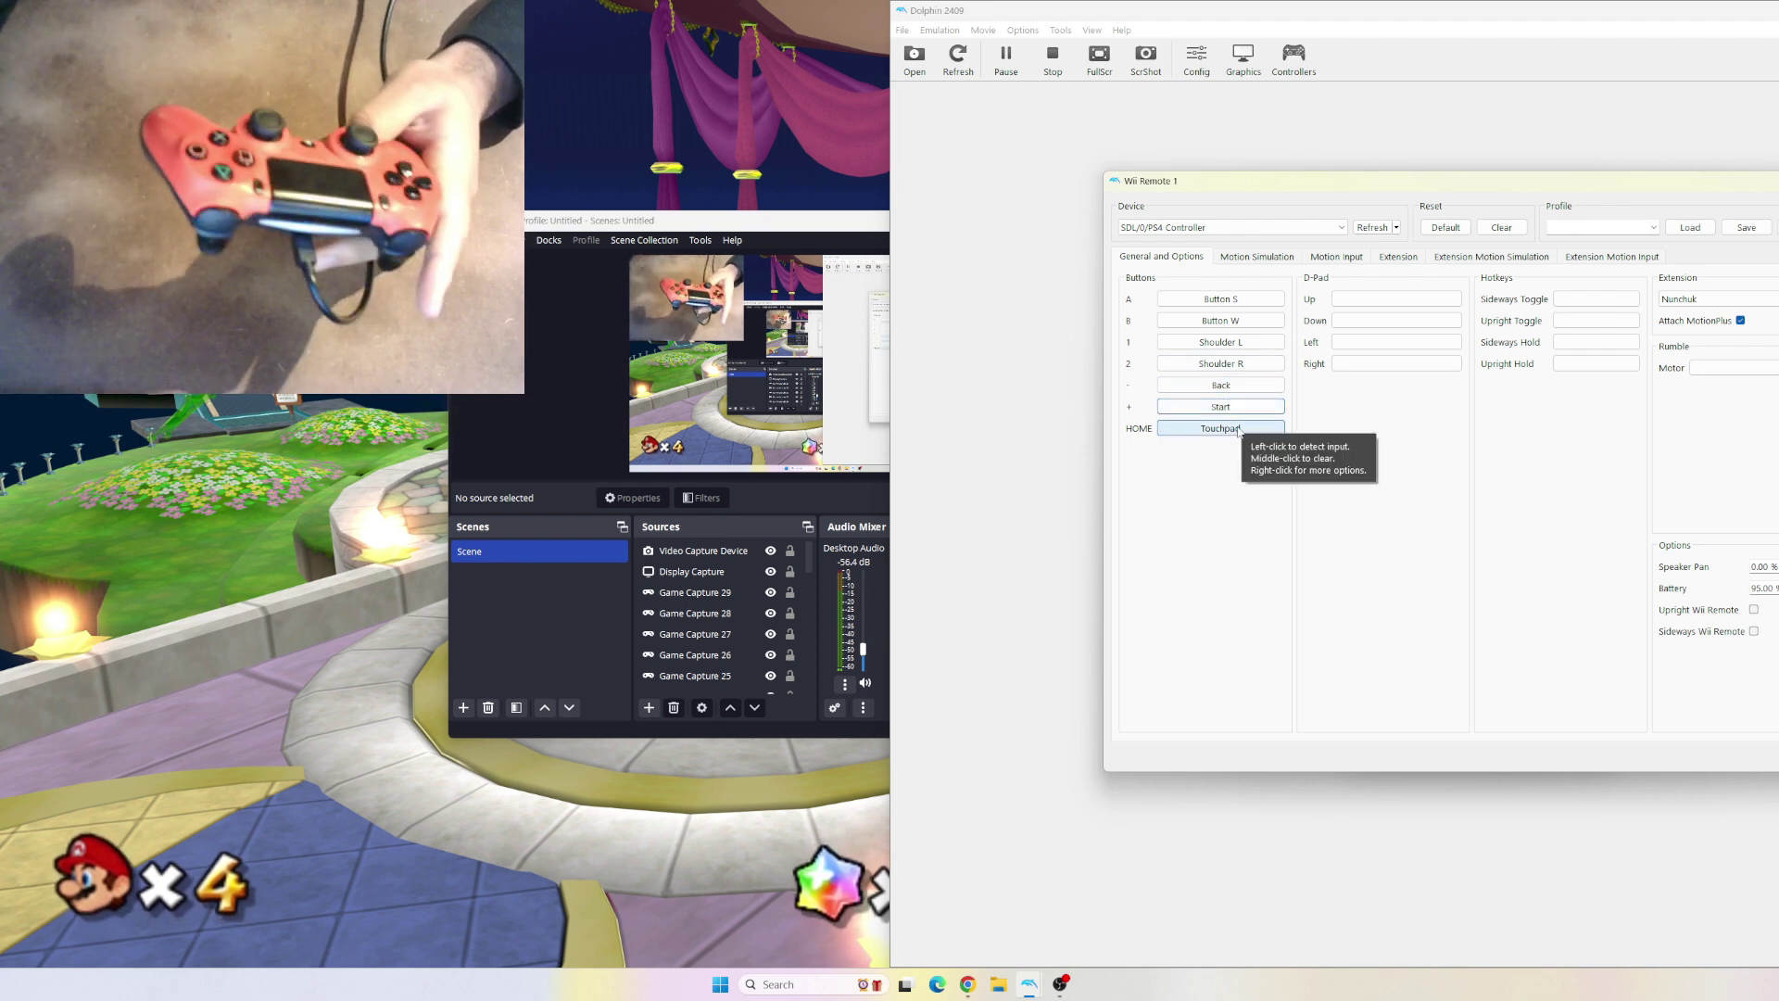
click(1239, 430)
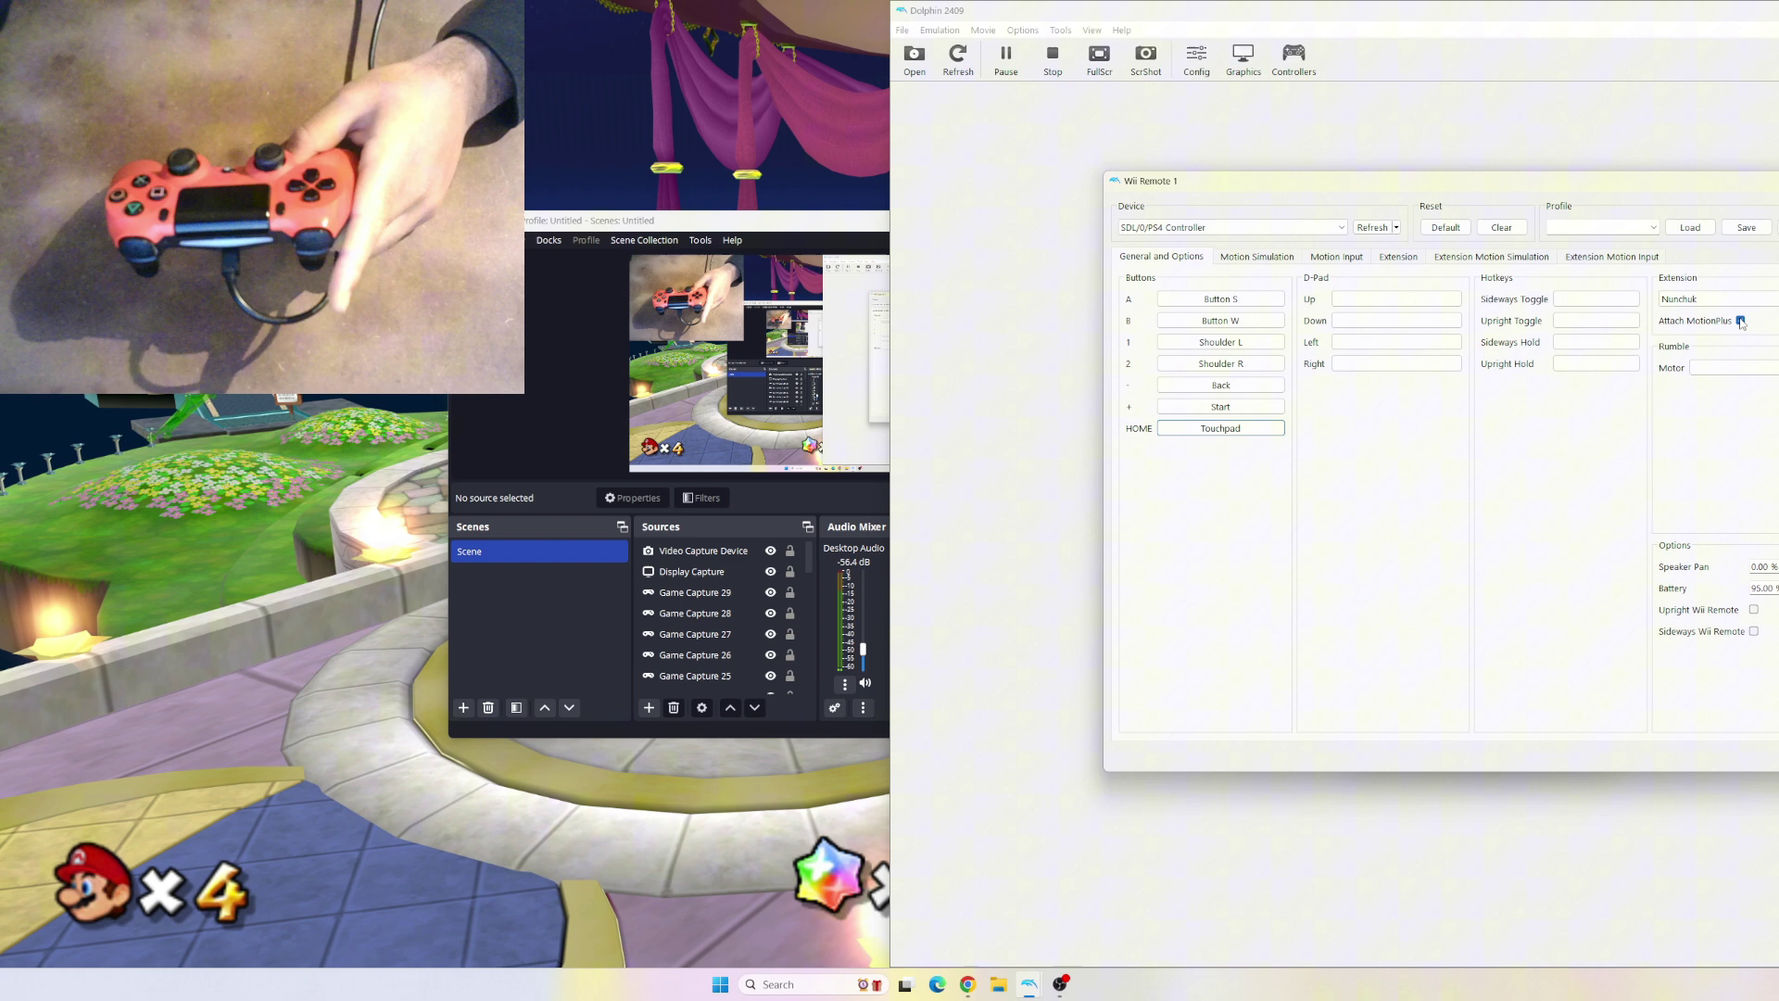
- Check the Attach MotionPlus option and review the motion simulation and motion input settings of Wii Remote 1
click(1741, 322)
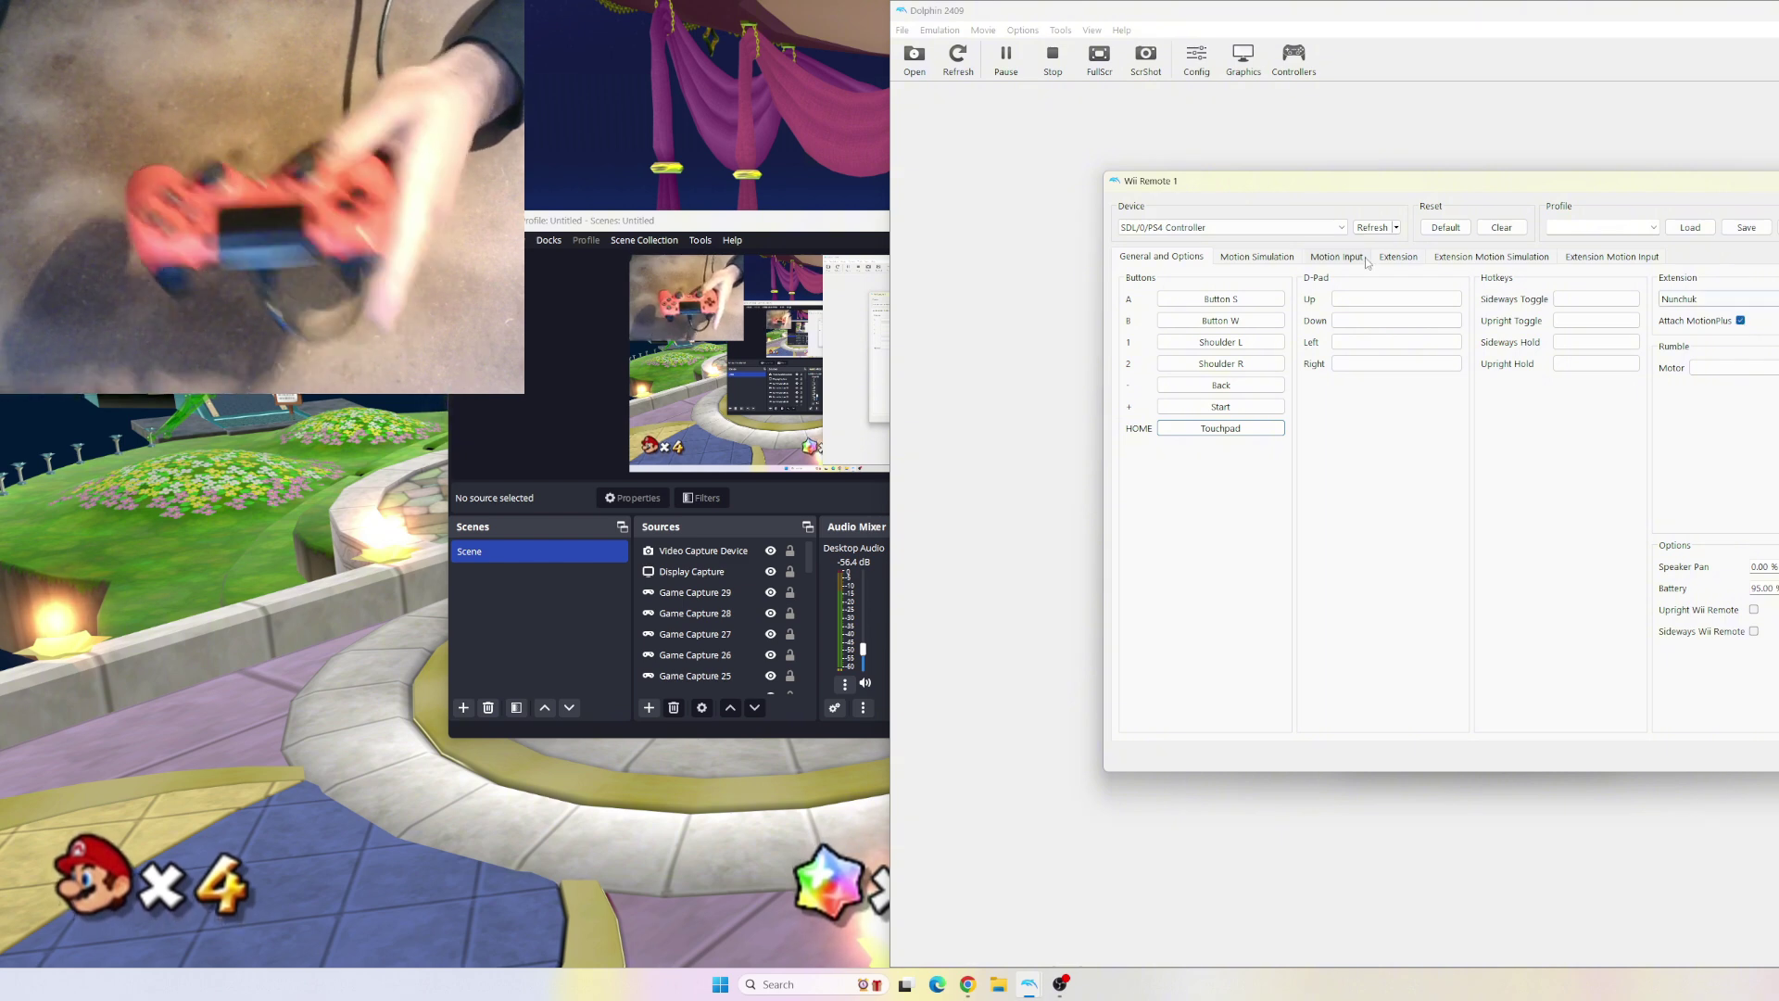
click(1270, 263)
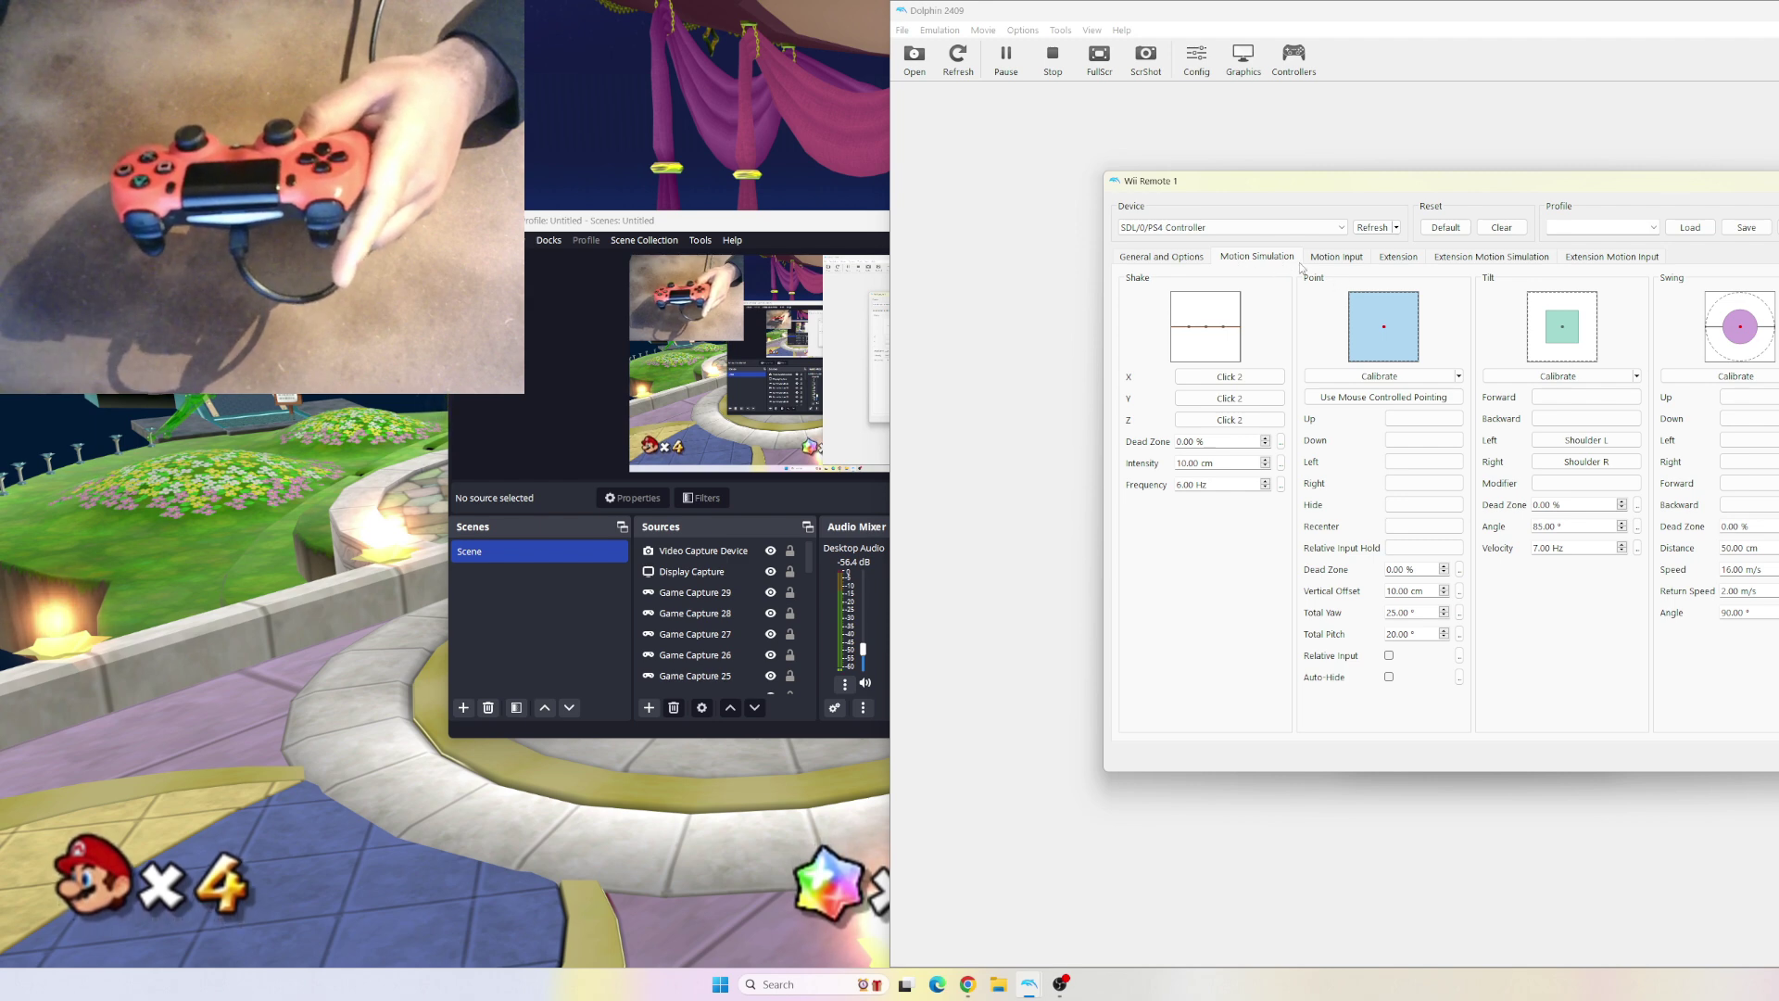
click(1334, 259)
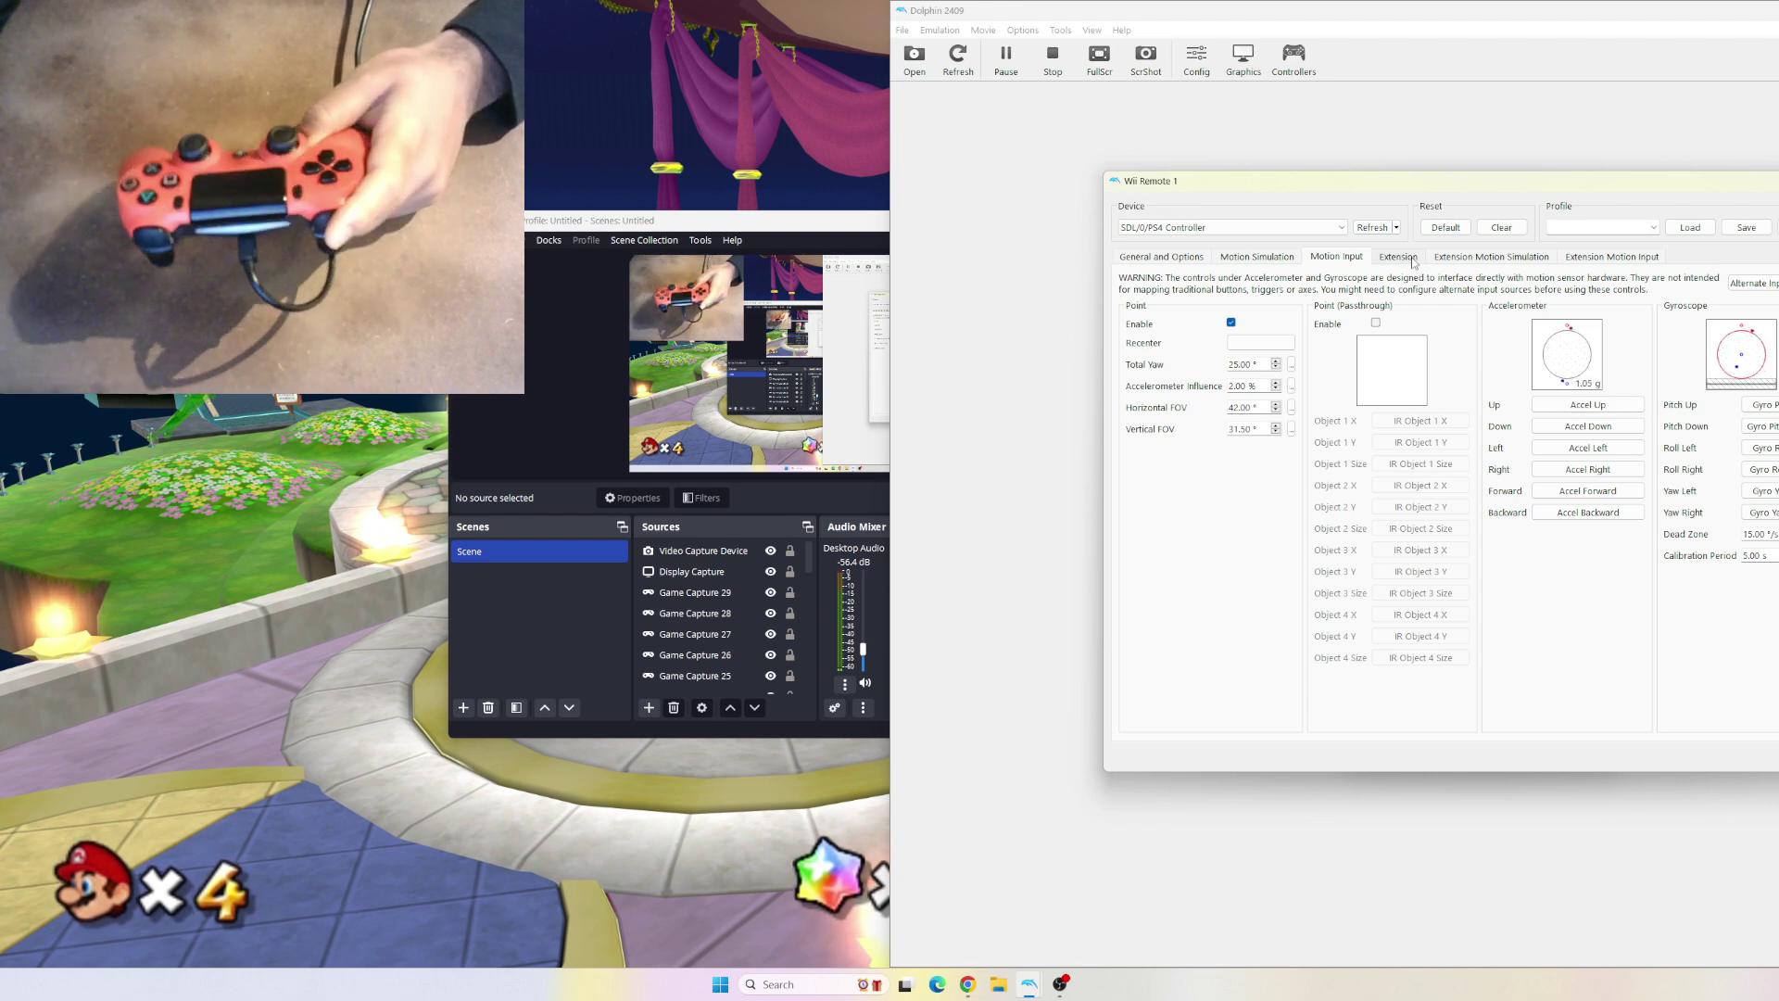
- Start calibrating the Nunchuk stick in the extension settings
click(1404, 259)
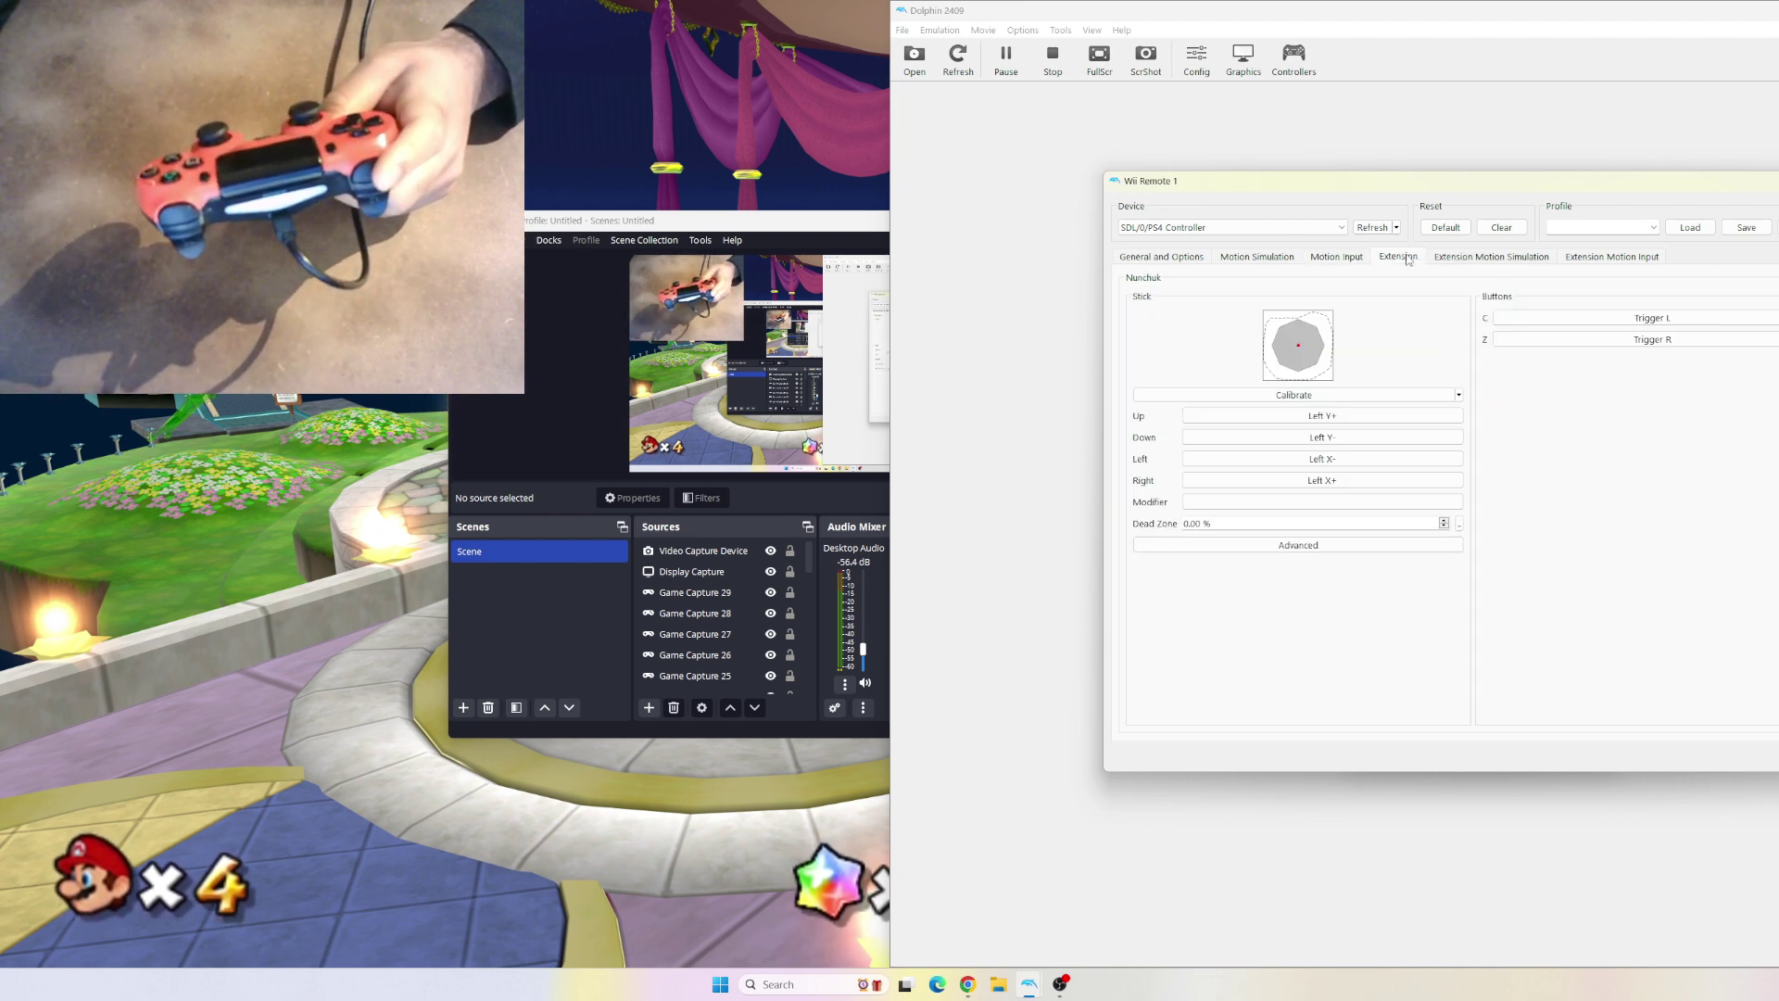
click(1327, 395)
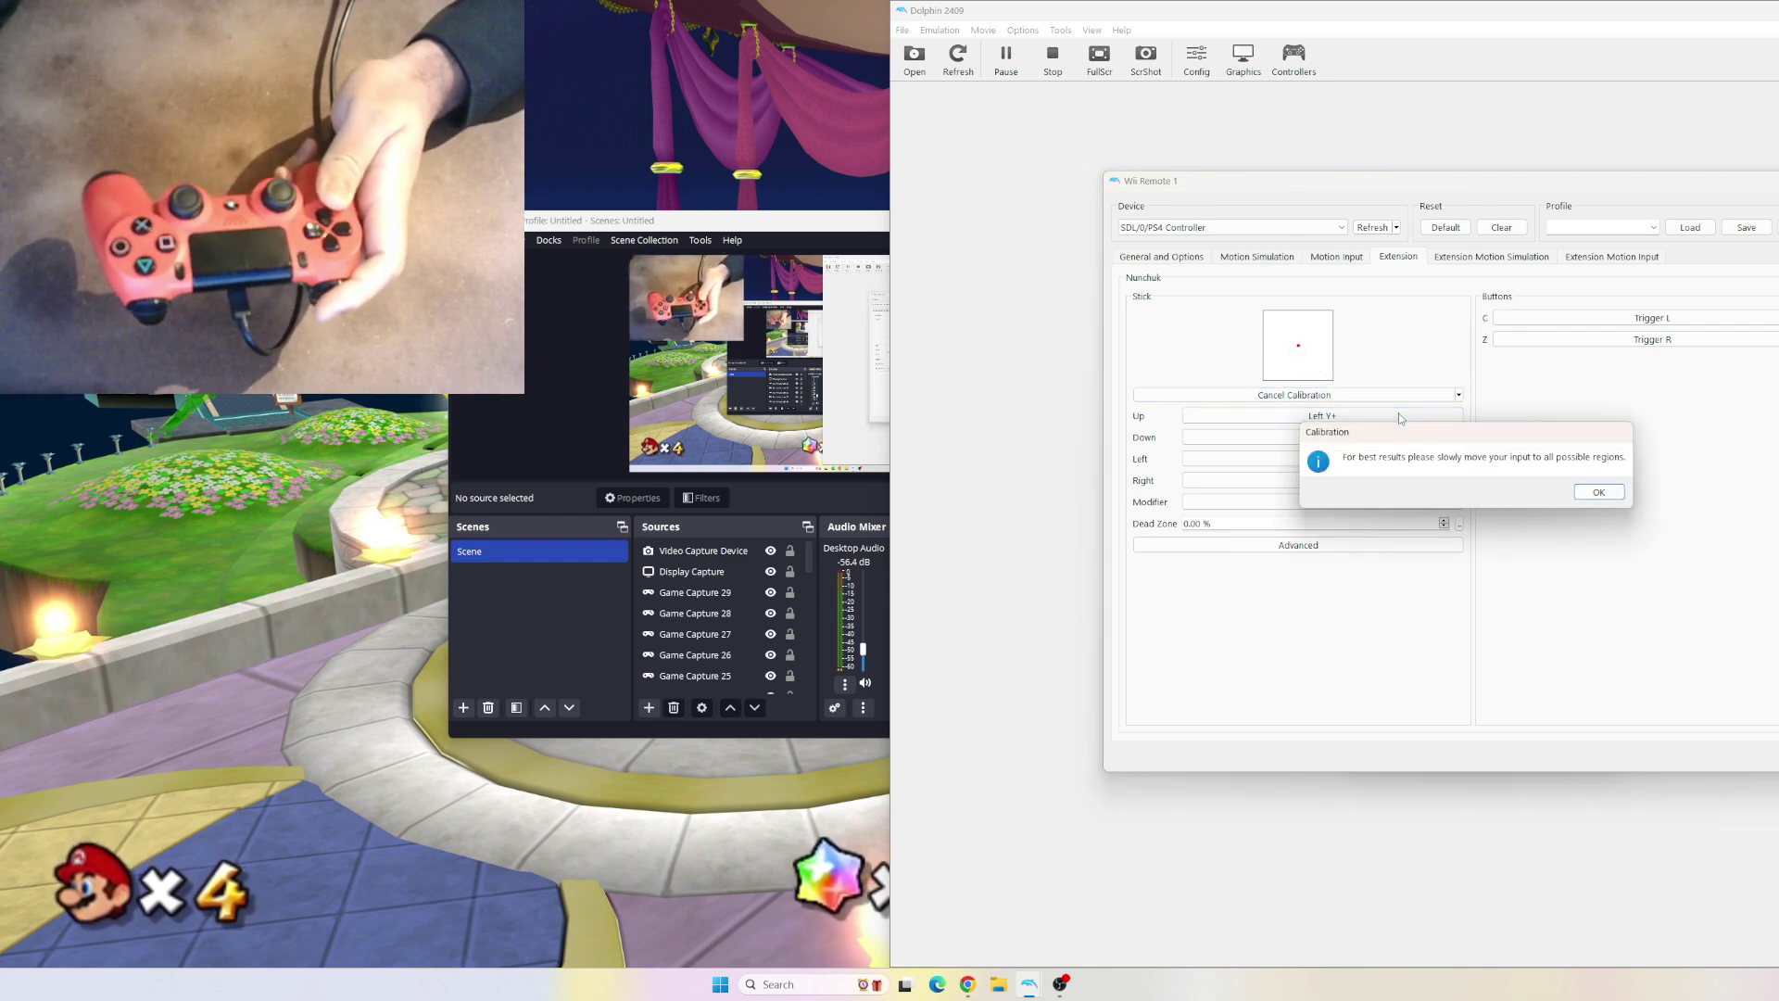
key(Return)
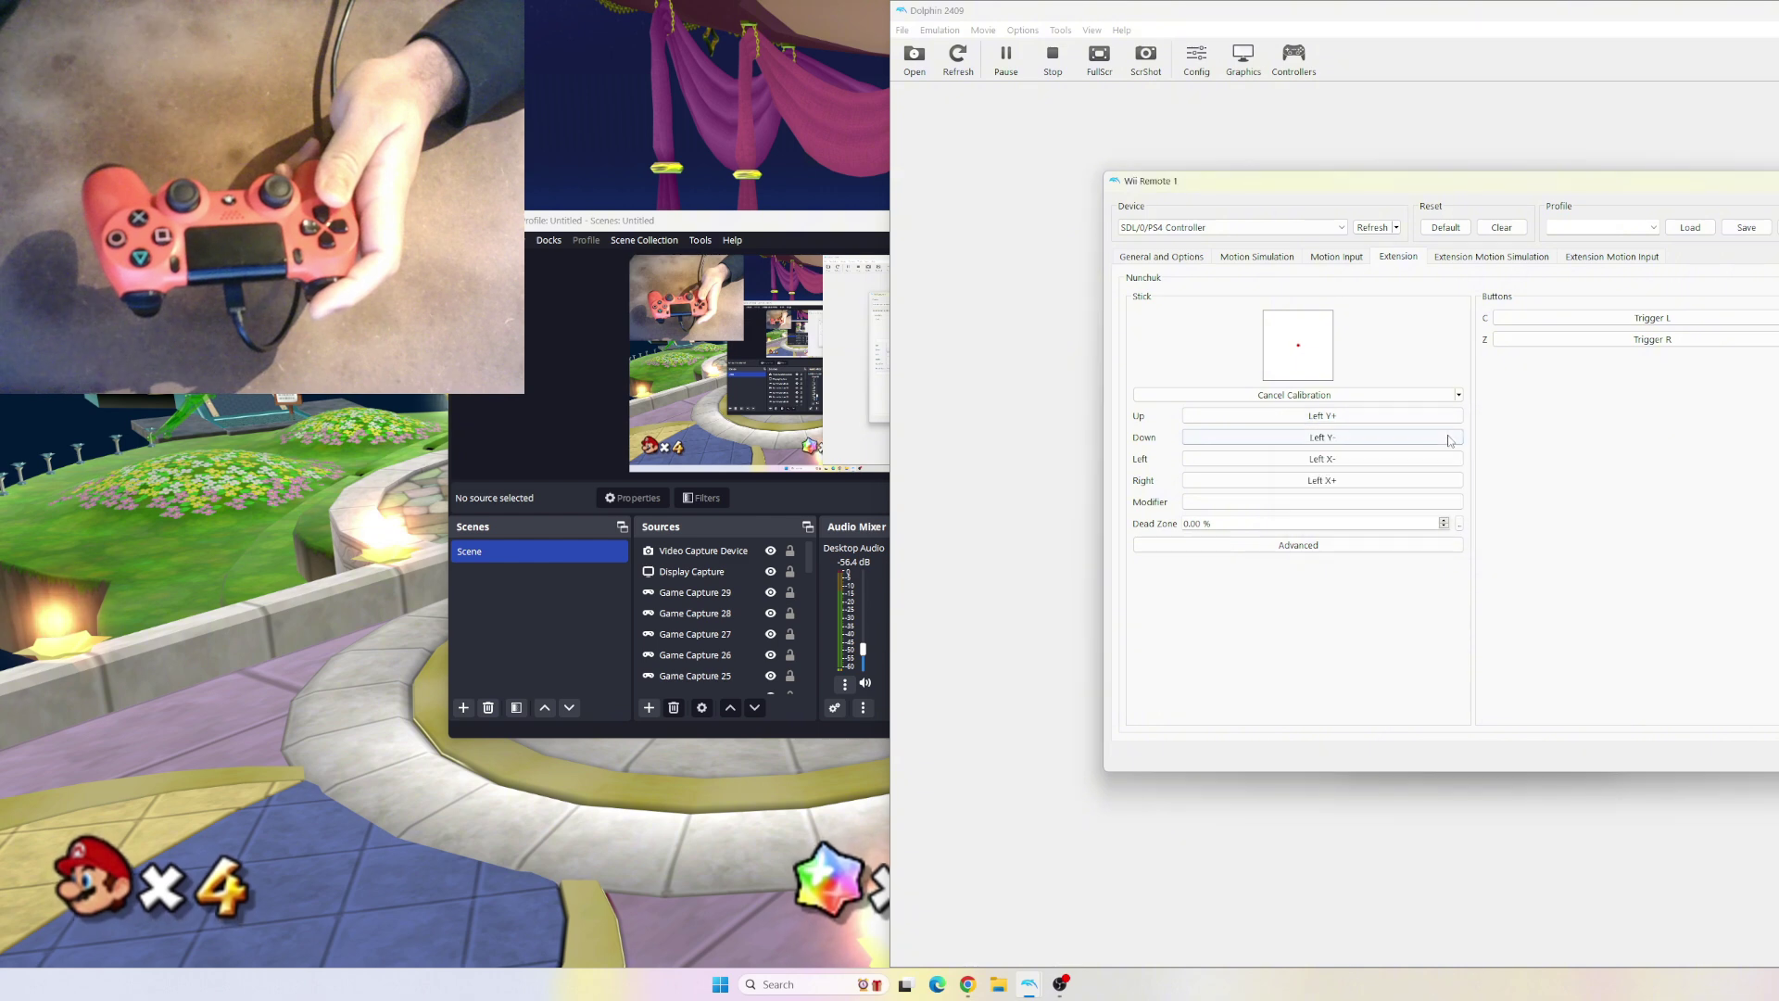
- Map Nunchuk stick up, down, left and right to Left Y+, Left Y-, Left X- and Left X+, and buttons C and Z to Trigger L and Trigger R
click(1403, 416)
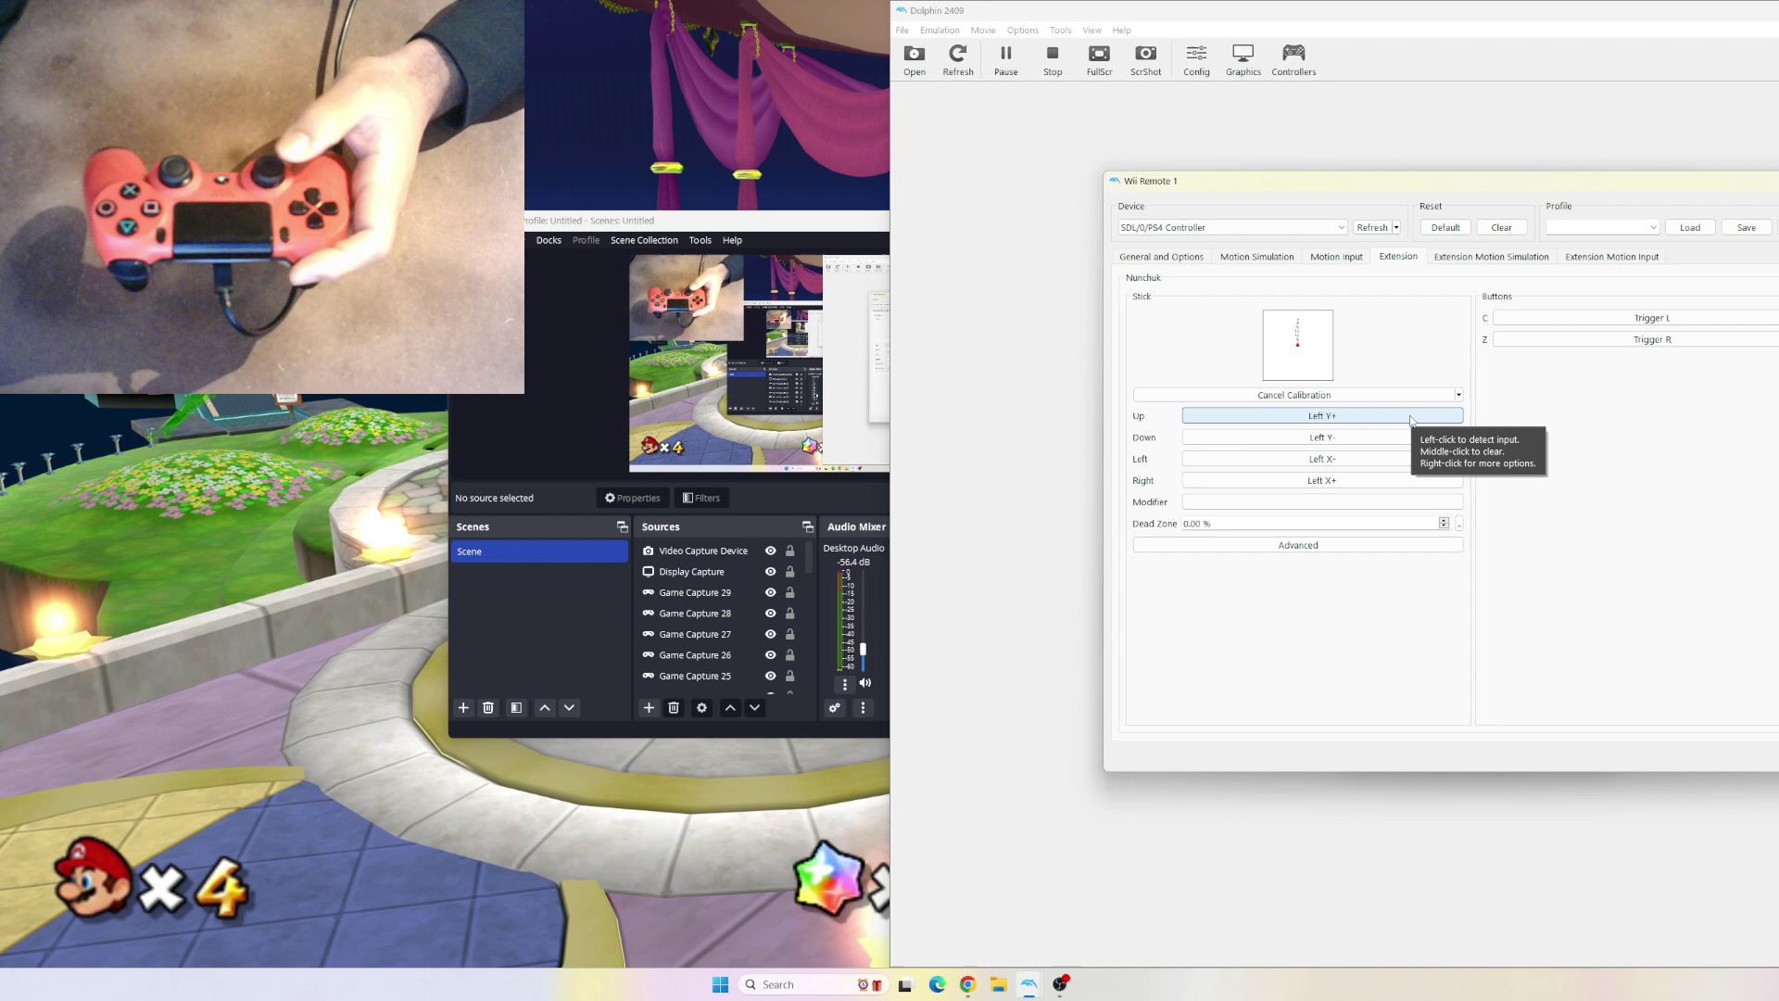
click(1398, 437)
click(1394, 458)
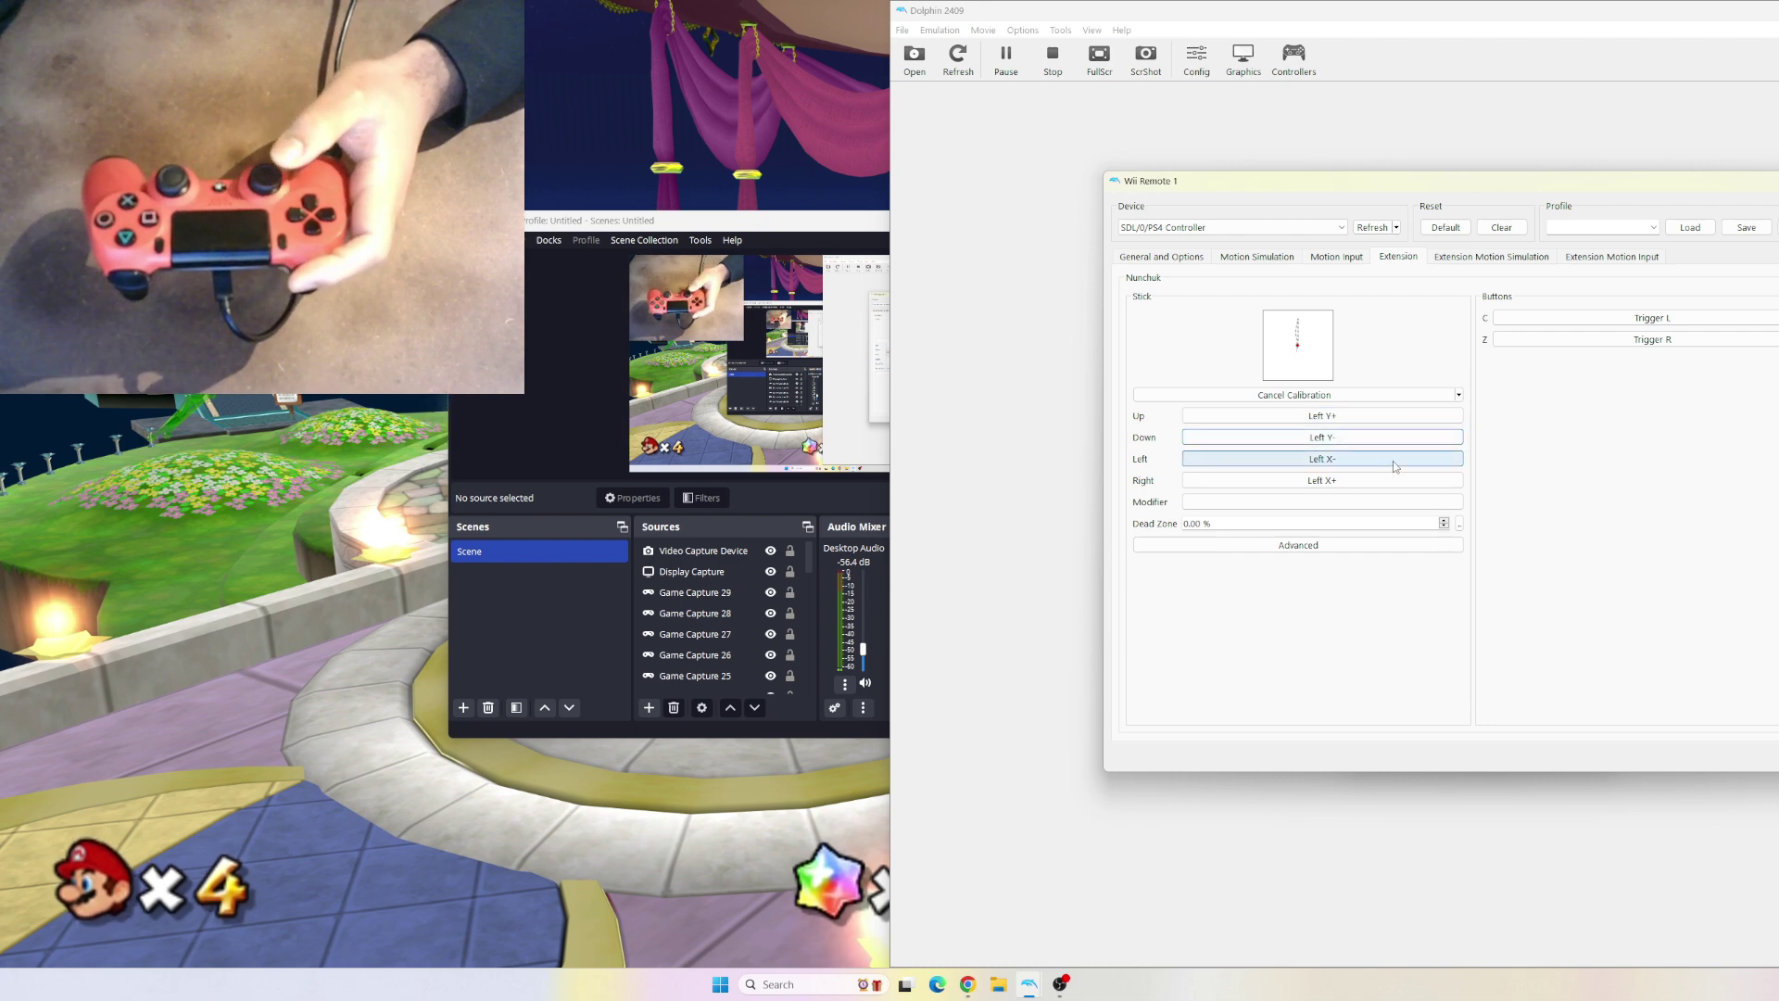
click(1397, 478)
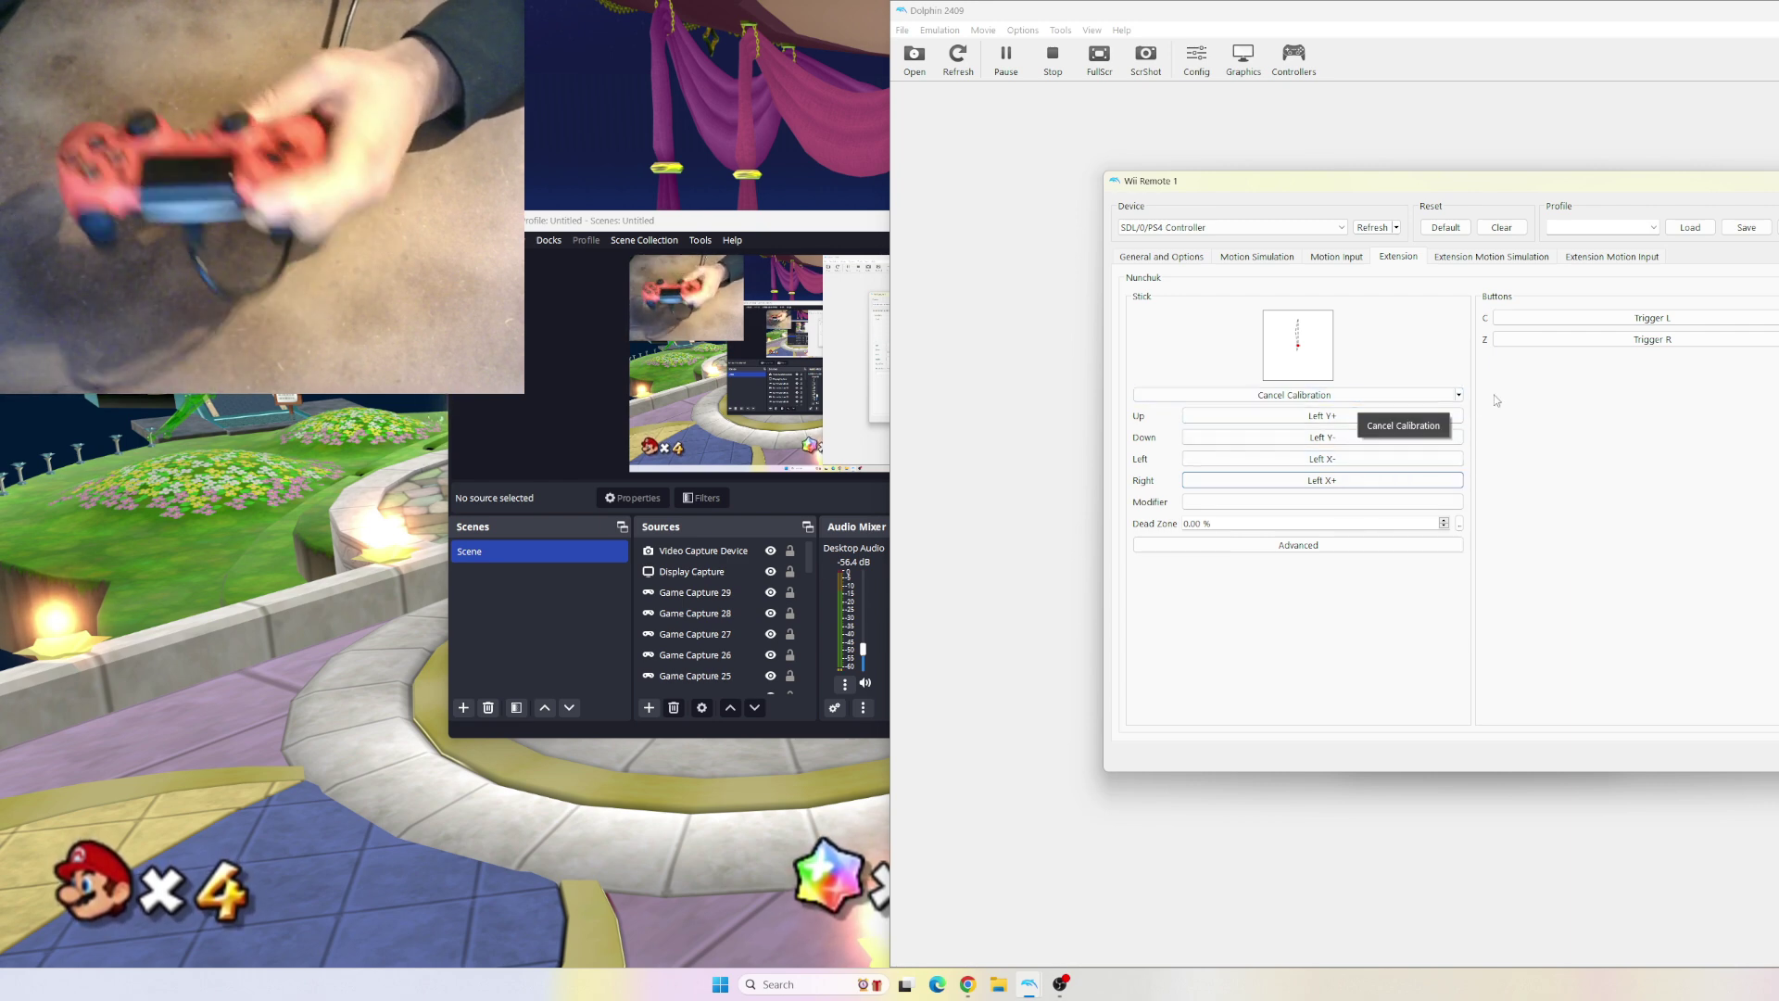
click(1612, 320)
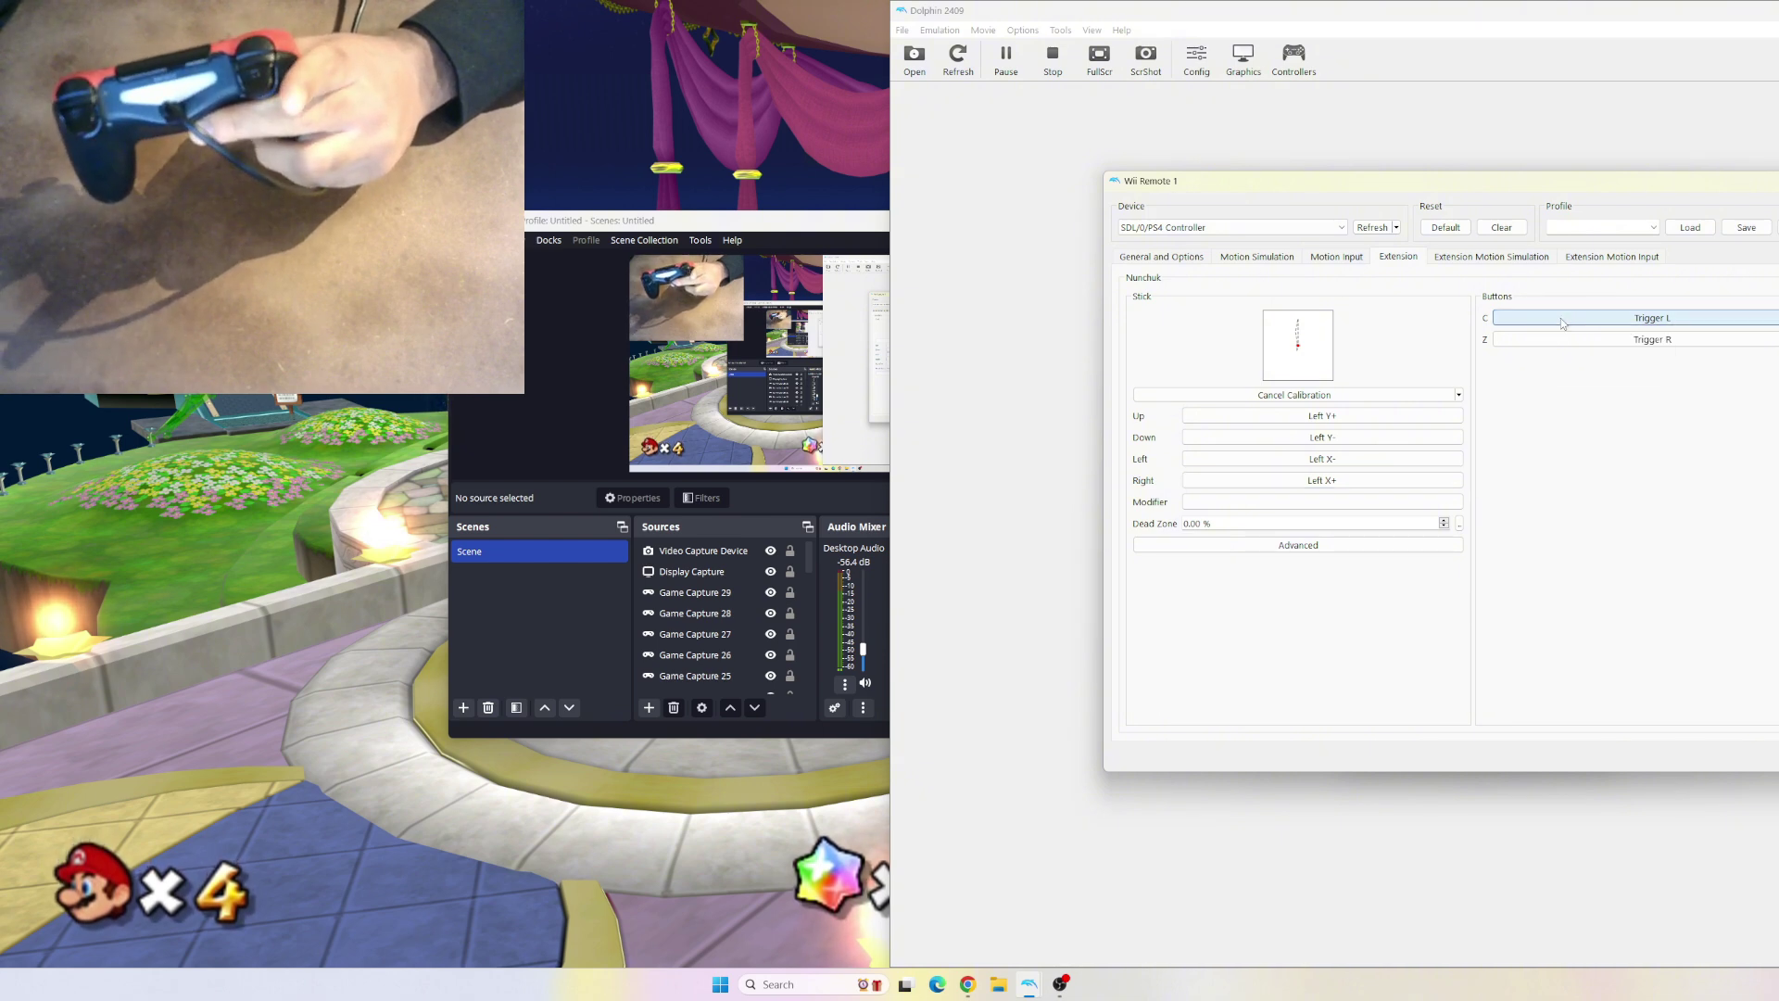
click(1568, 341)
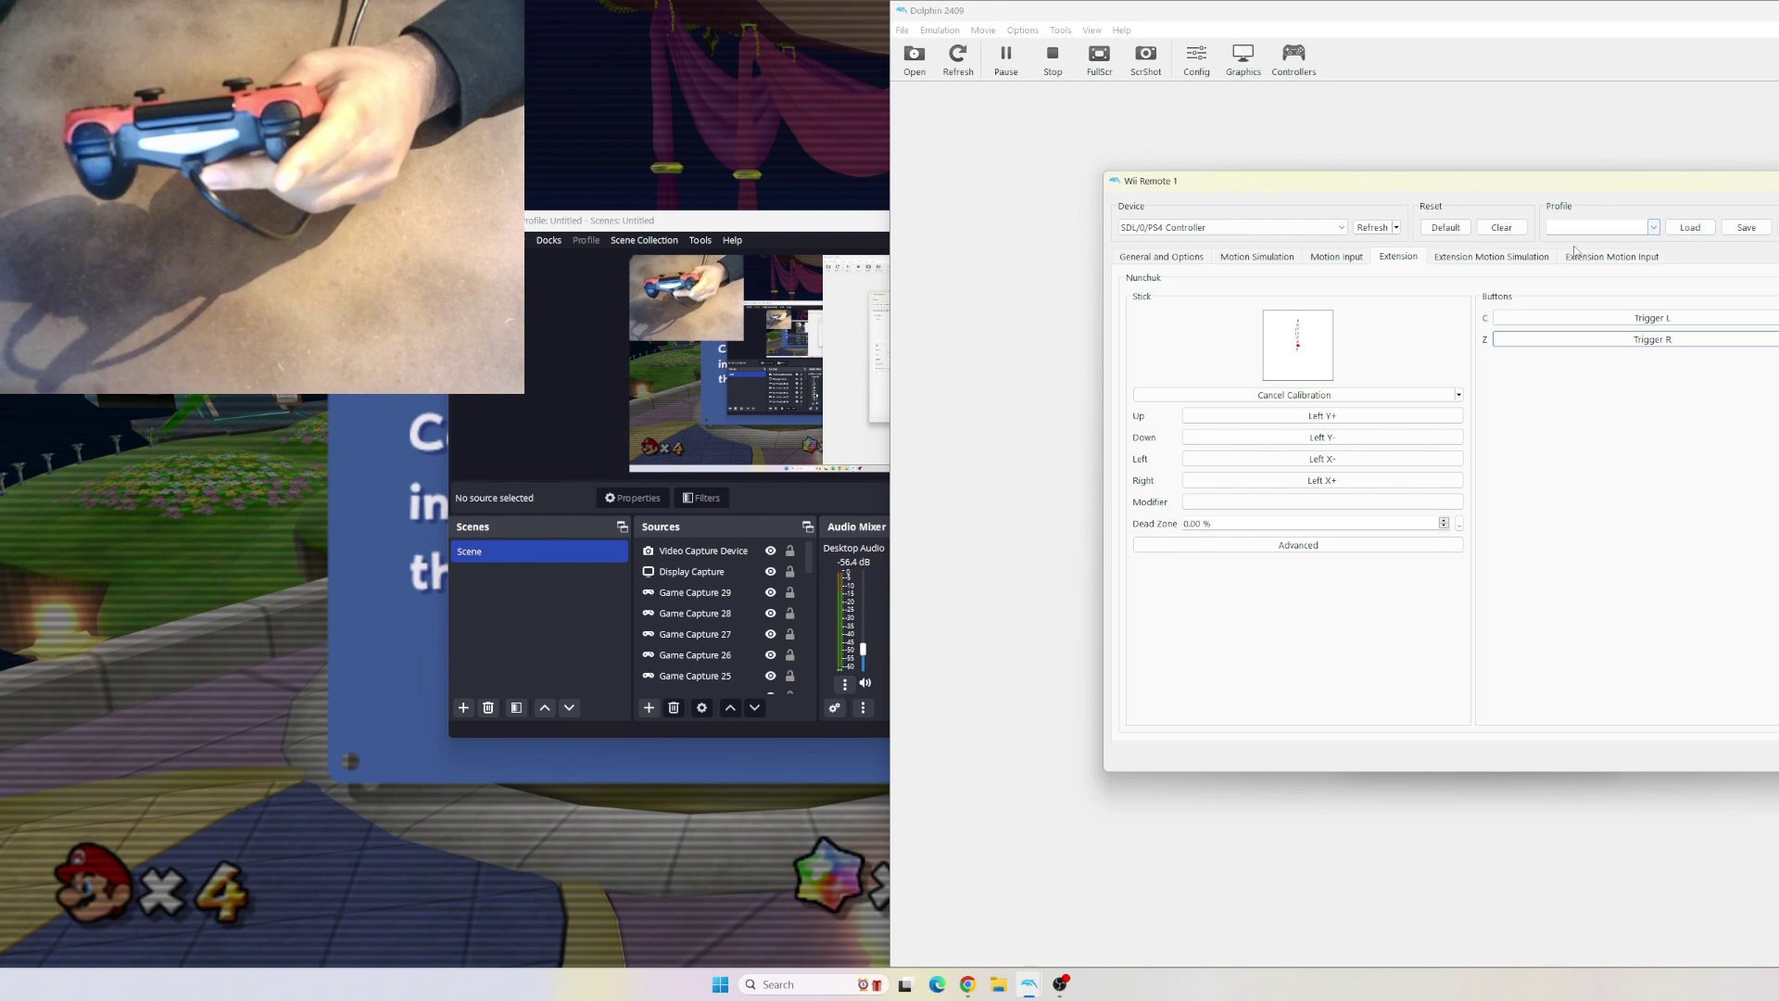
- Choose the ps444 profile for Wii Remote 1 after reviewing the extension motion input, and close the controller settings
click(1543, 258)
click(1584, 261)
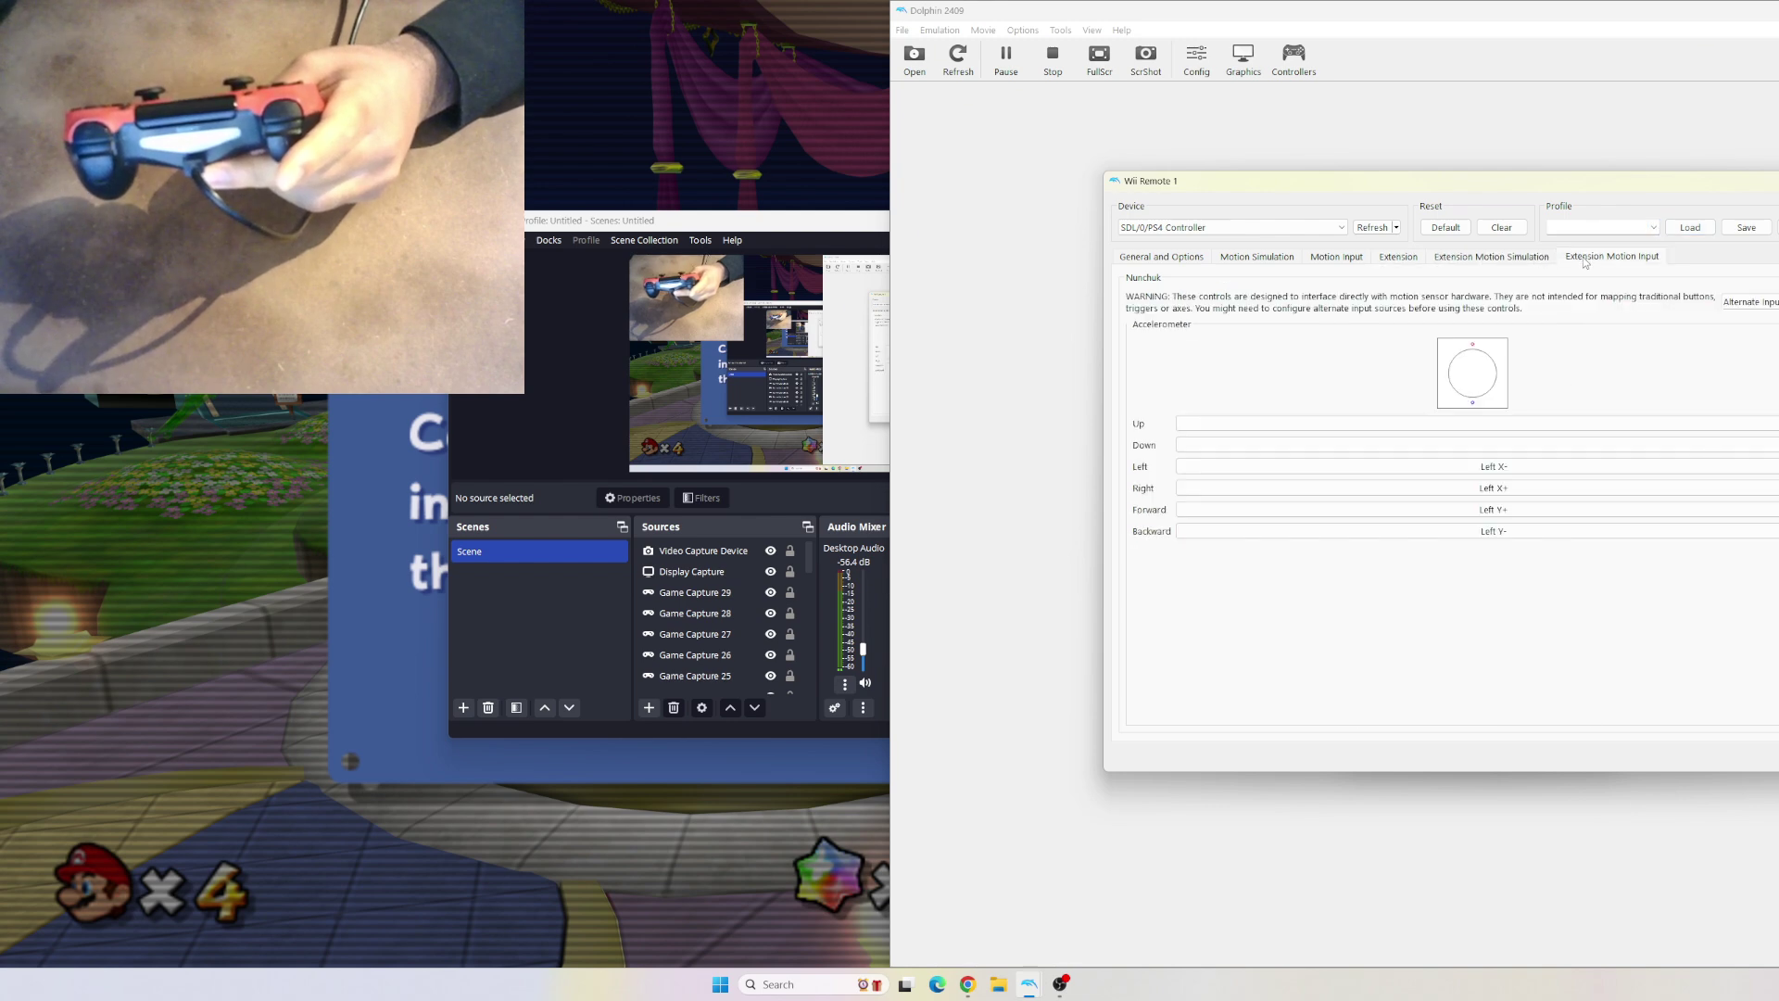
click(1653, 227)
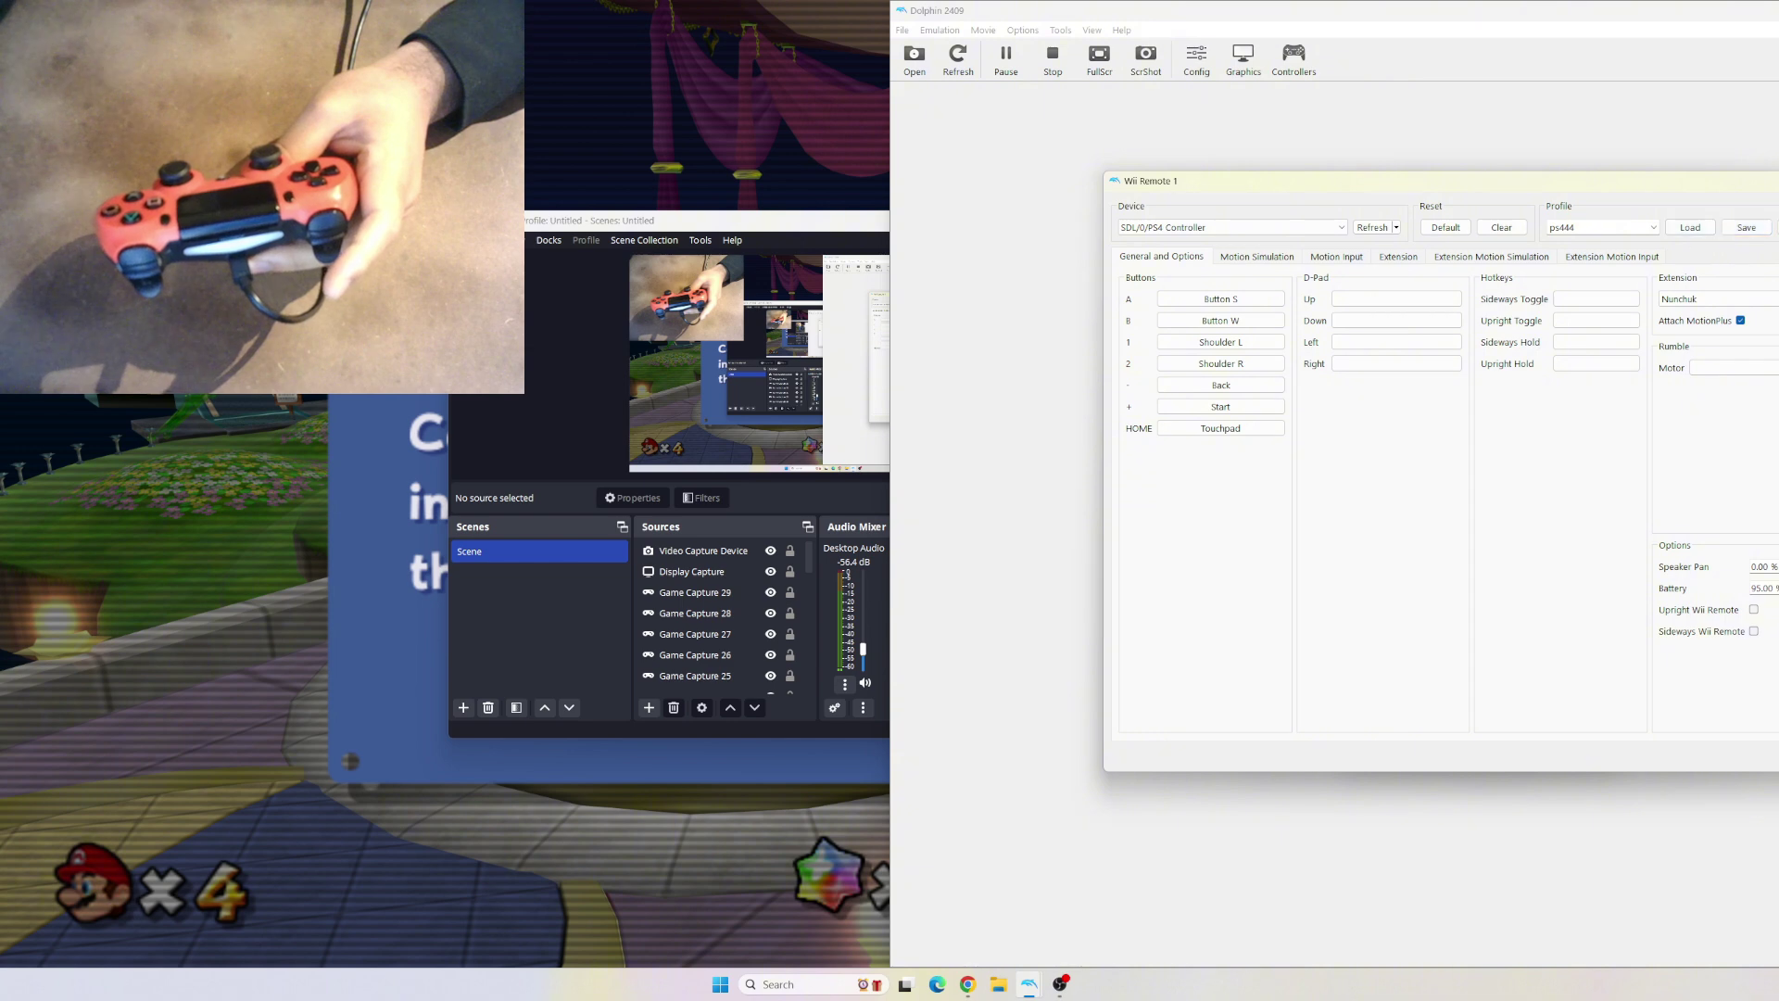
key(Escape)
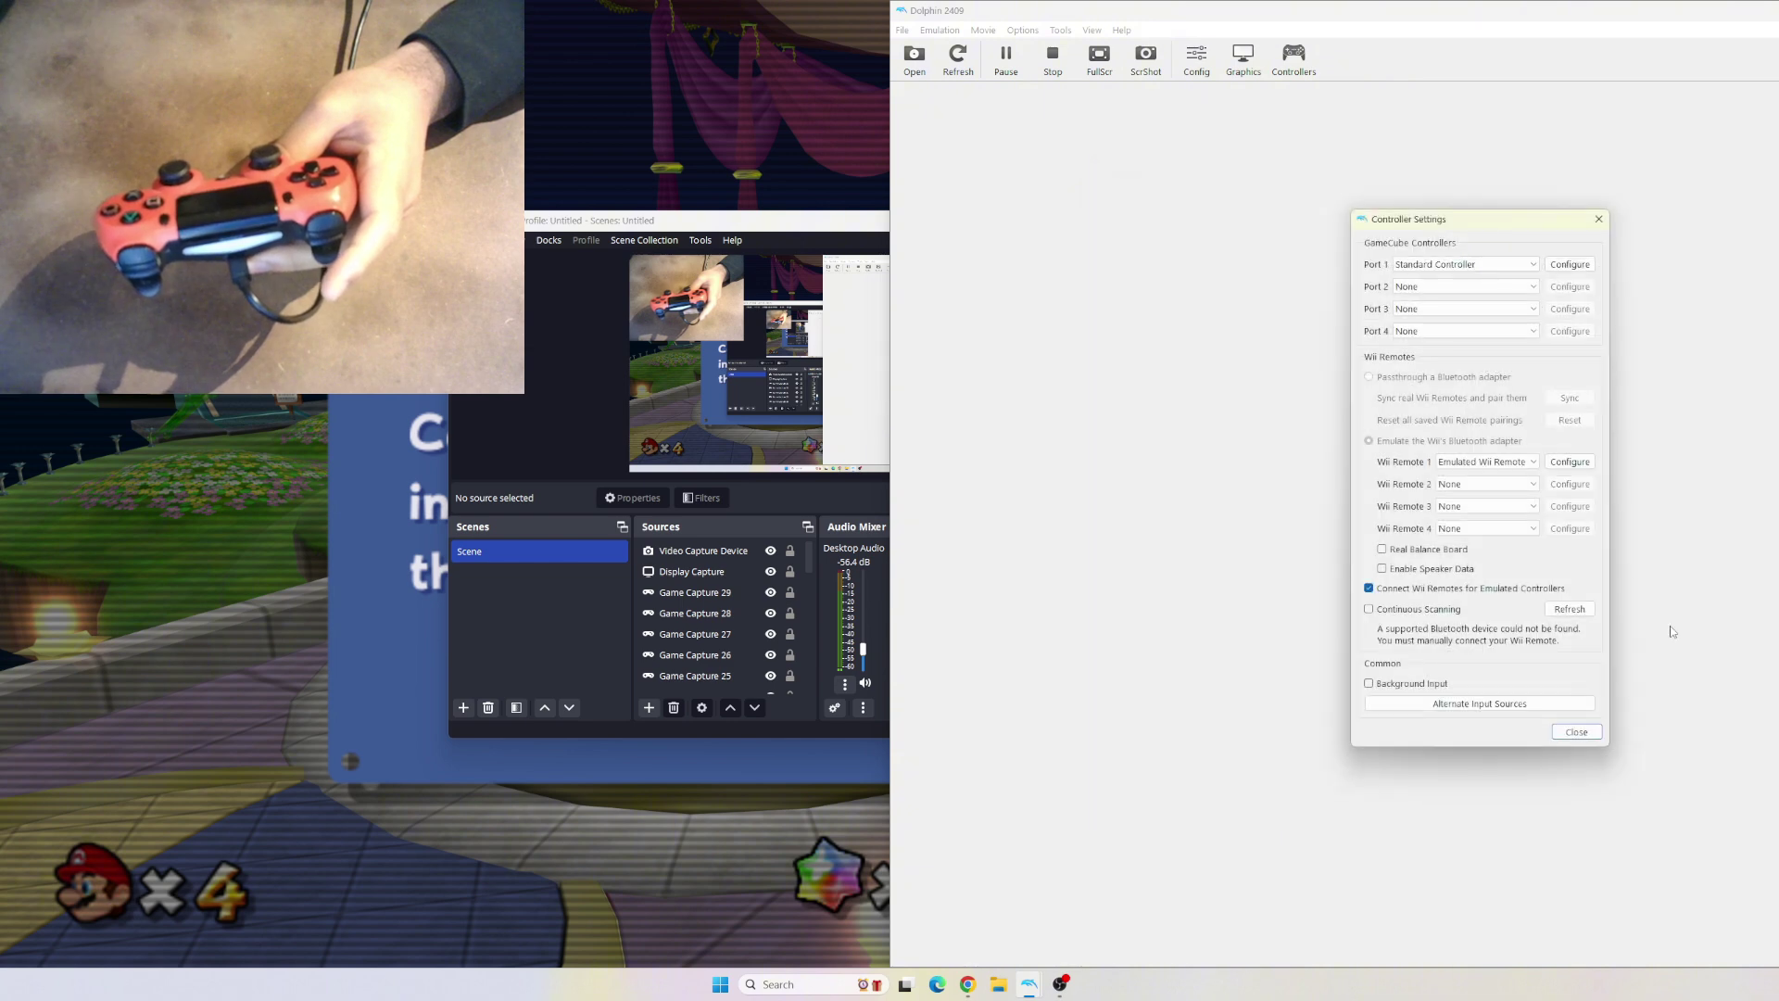
click(1575, 732)
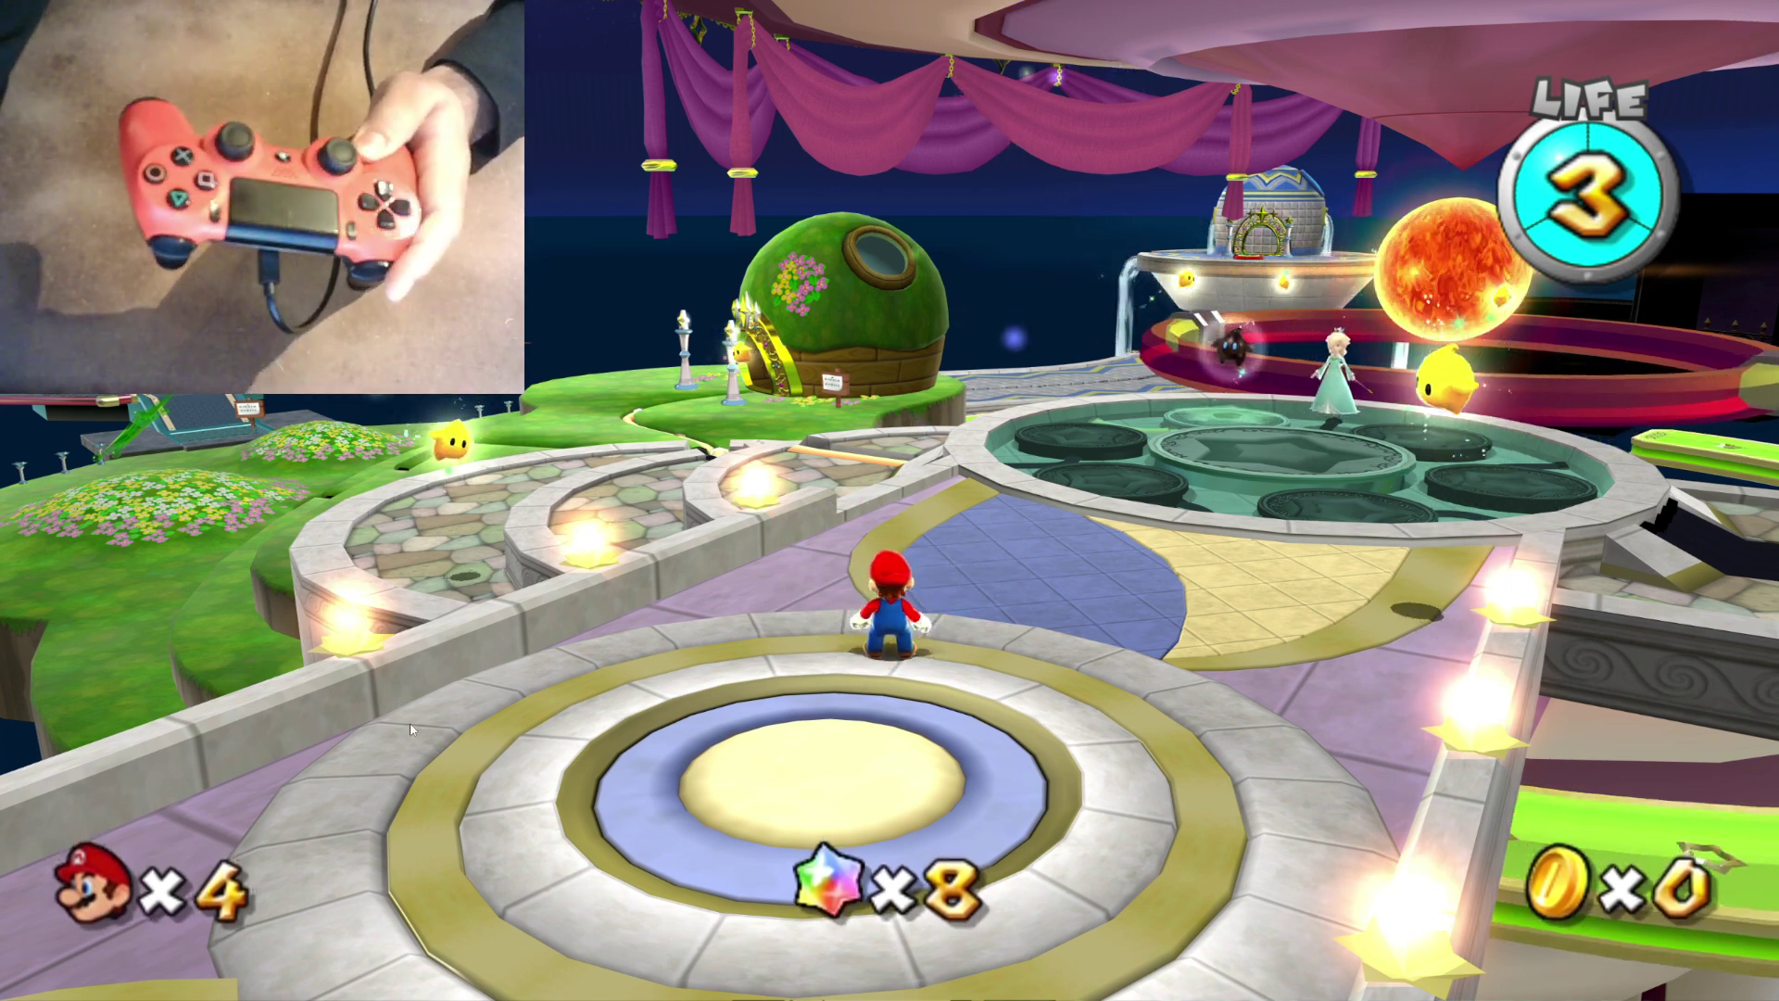
- Check the button mappings in the Wii Remote 1 configuration and return to the running game
key(alt+Tab)
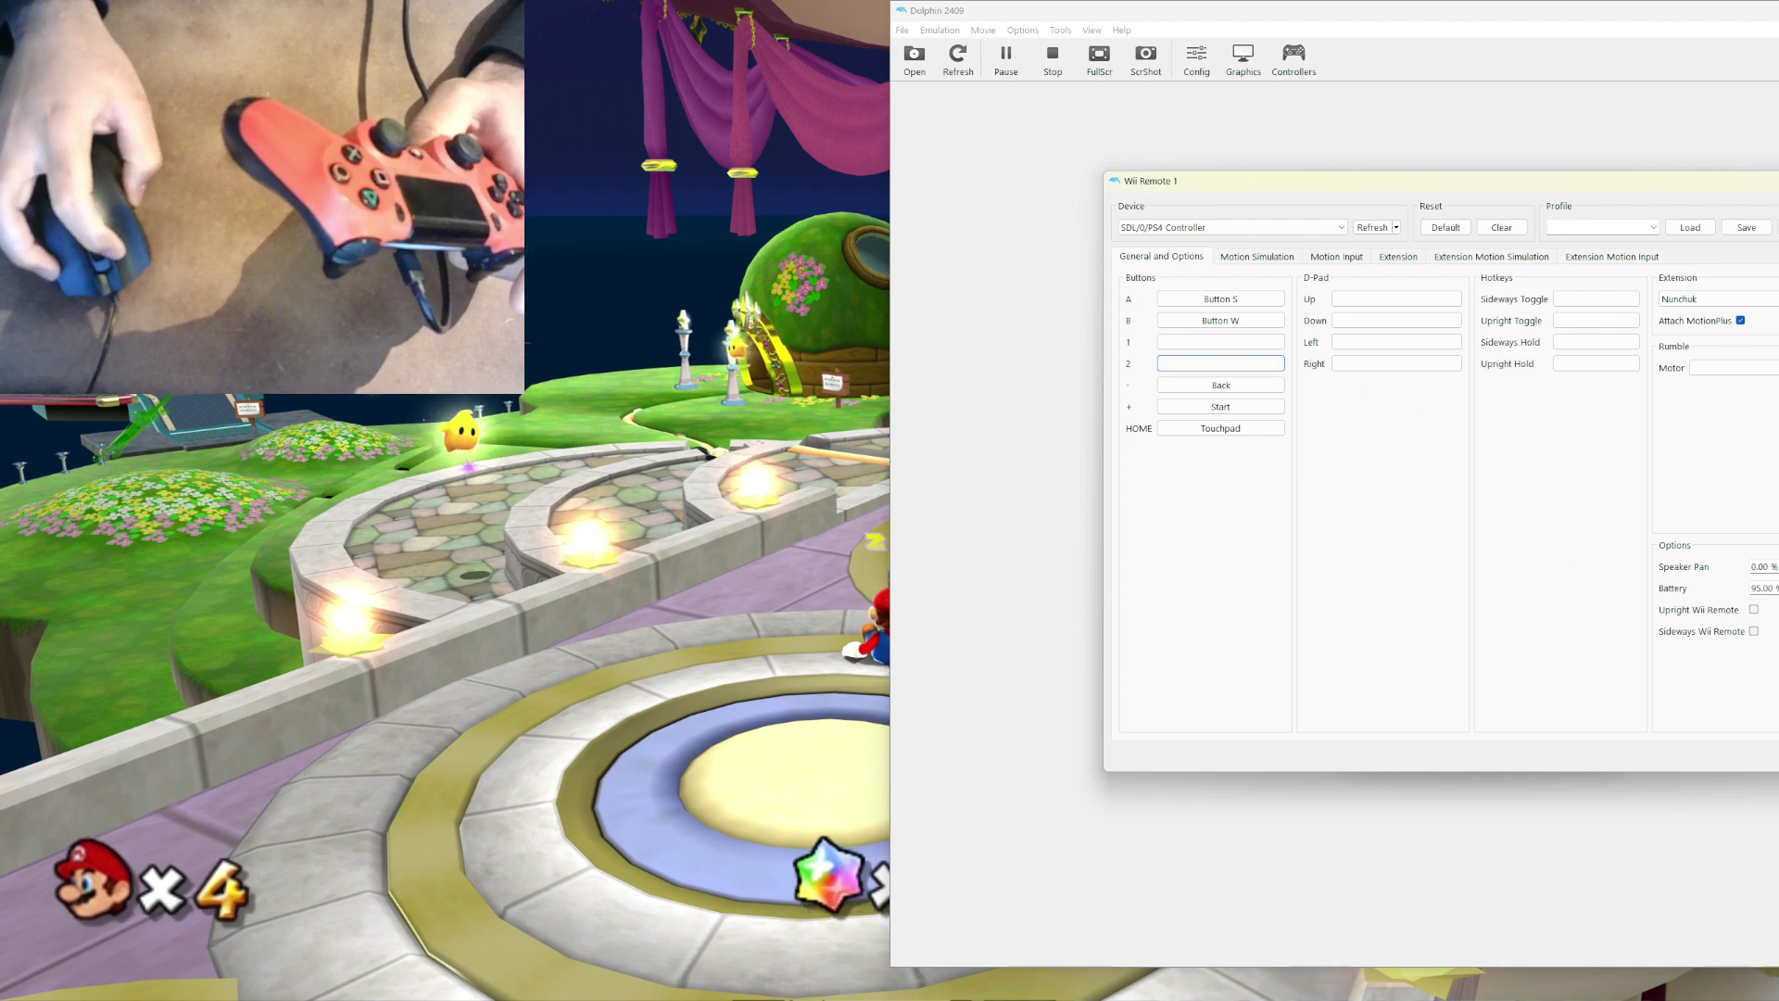
key(alt+Tab)
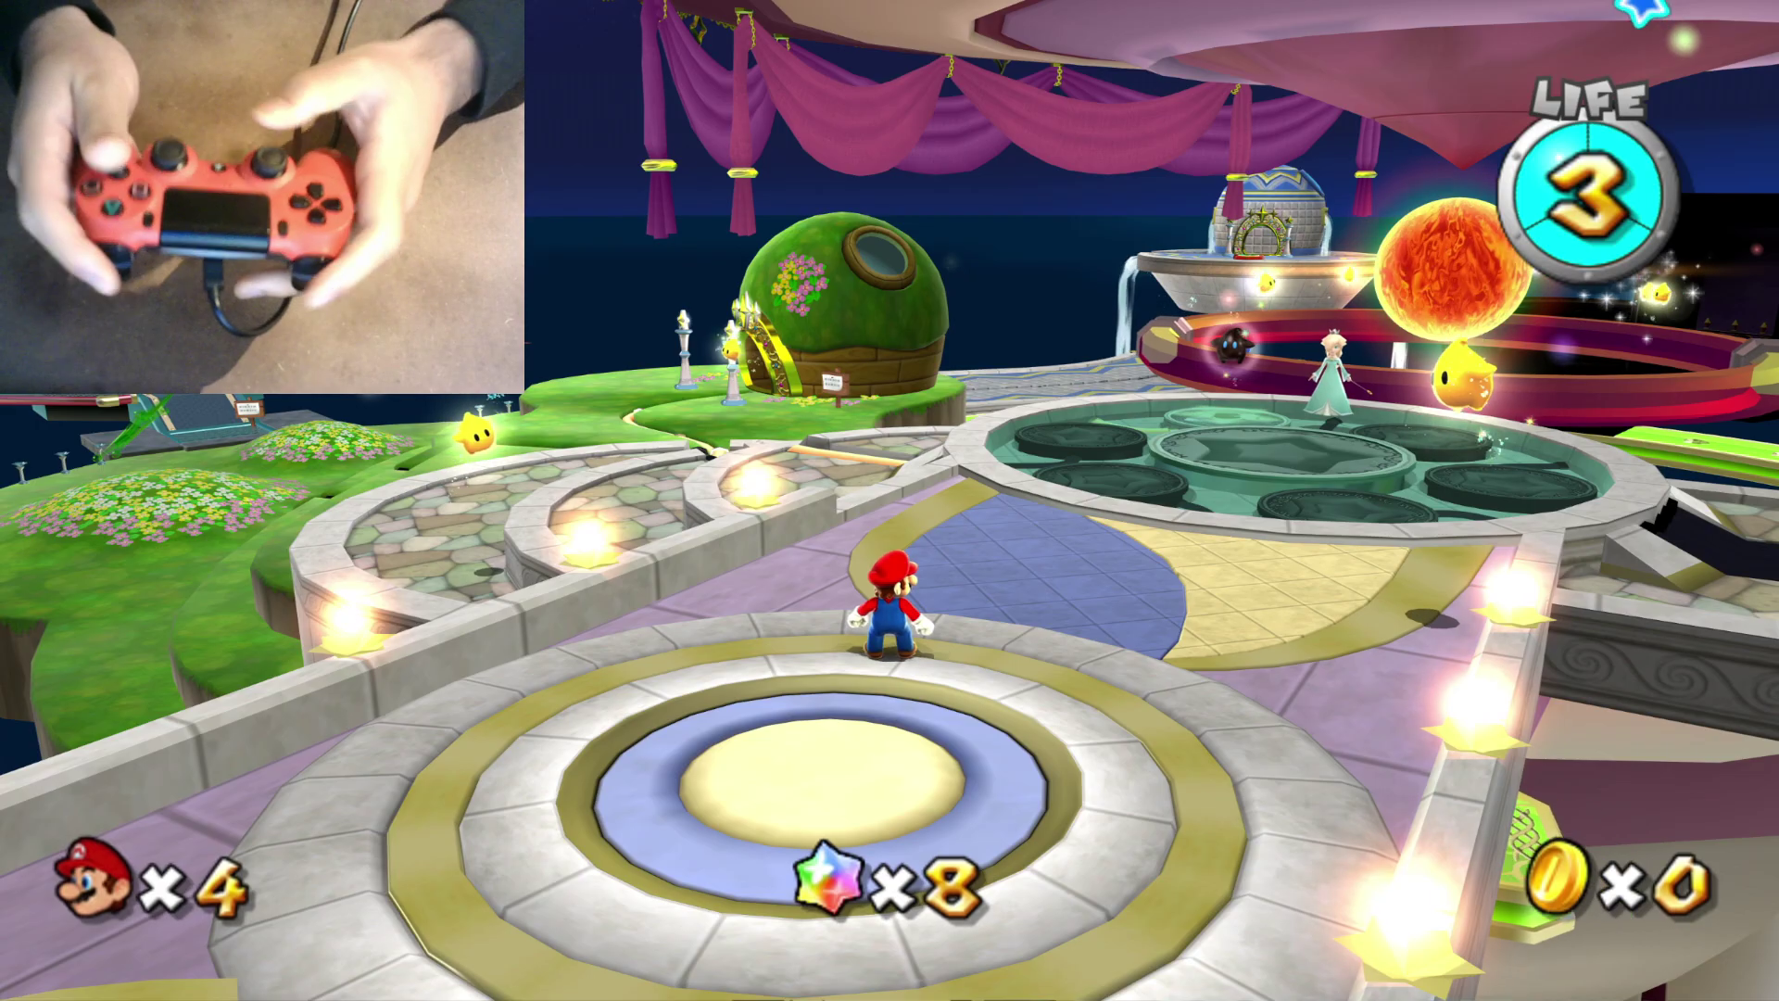